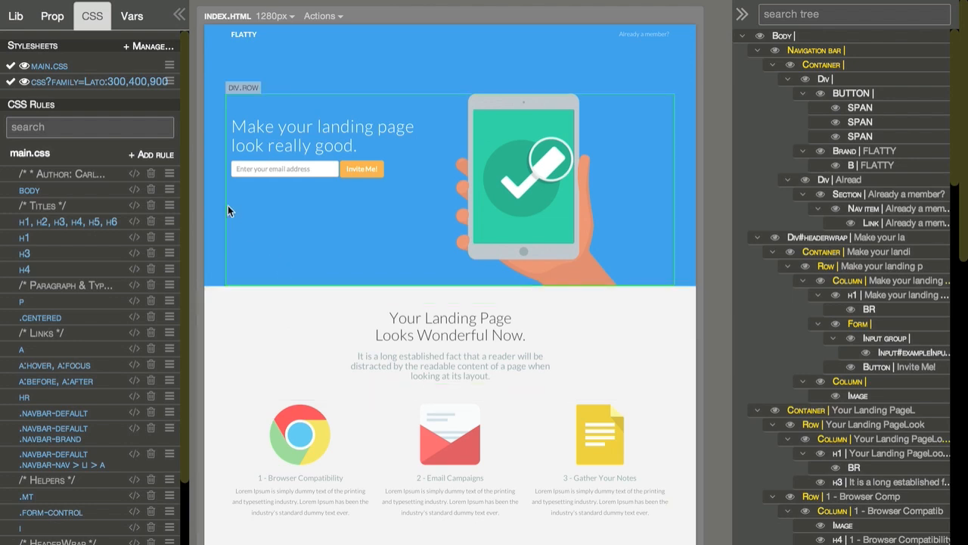
# Step: Preview index.html at the tablet-landscape width of 1024px
pyautogui.moveTo(136, 176)
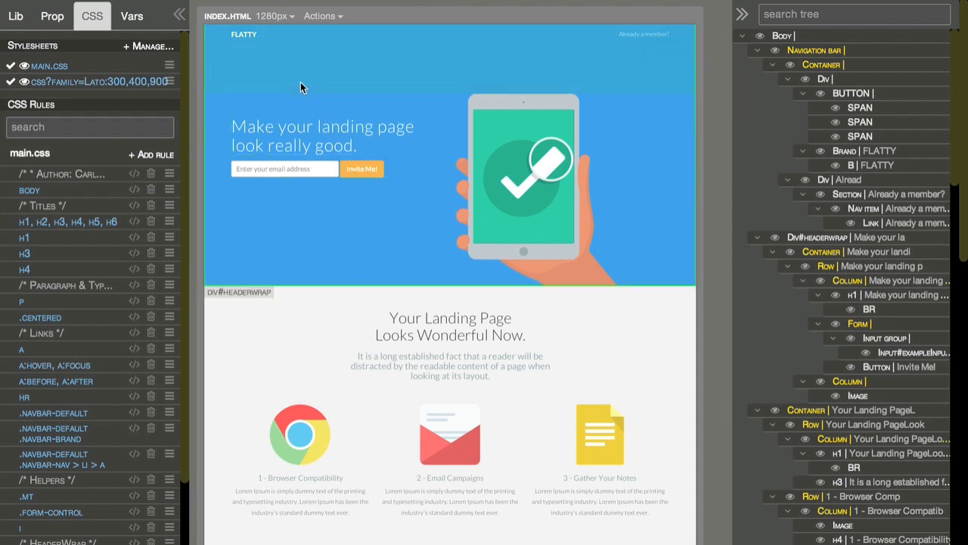
pyautogui.click(271, 17)
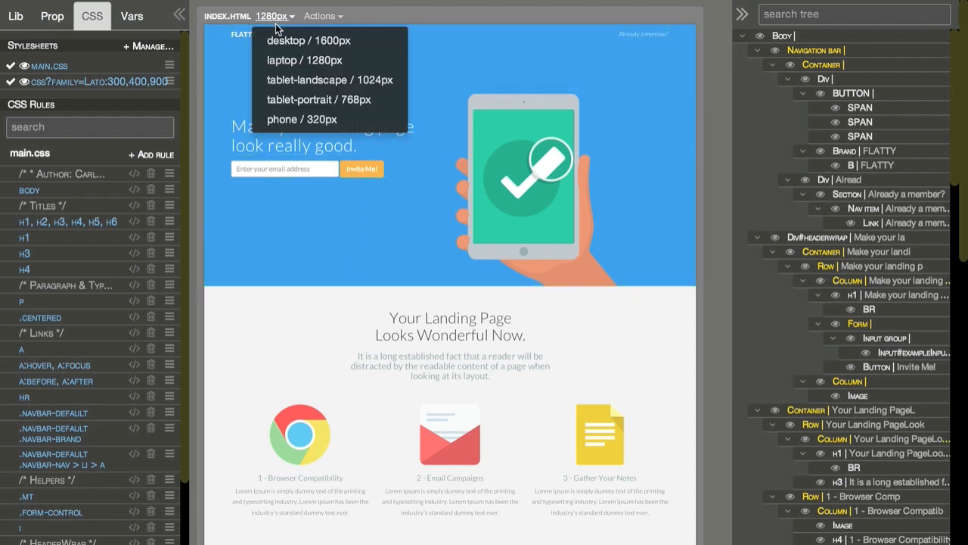
pyautogui.click(296, 80)
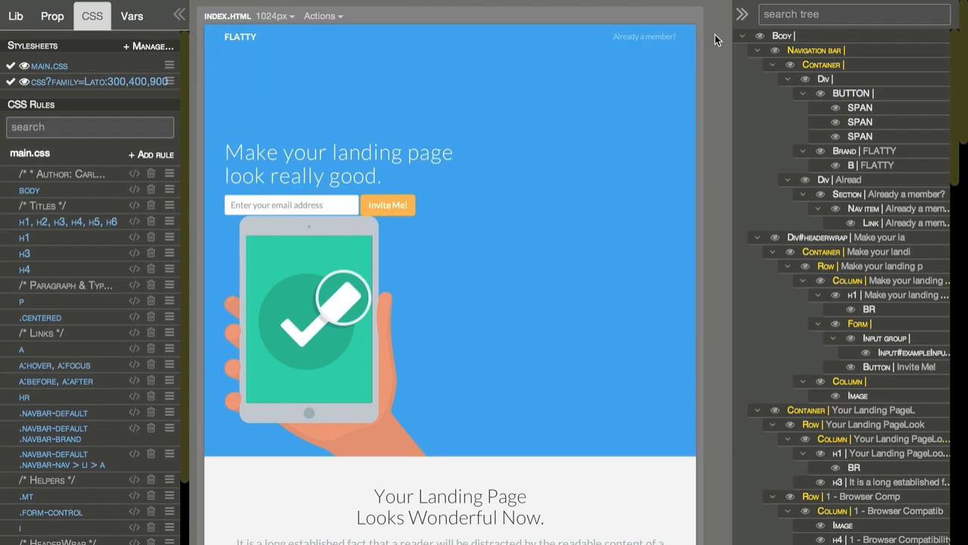
# Step: Return index.html to the laptop width of 1280px and collapse both side panels to enlarge the page view
pyautogui.click(743, 16)
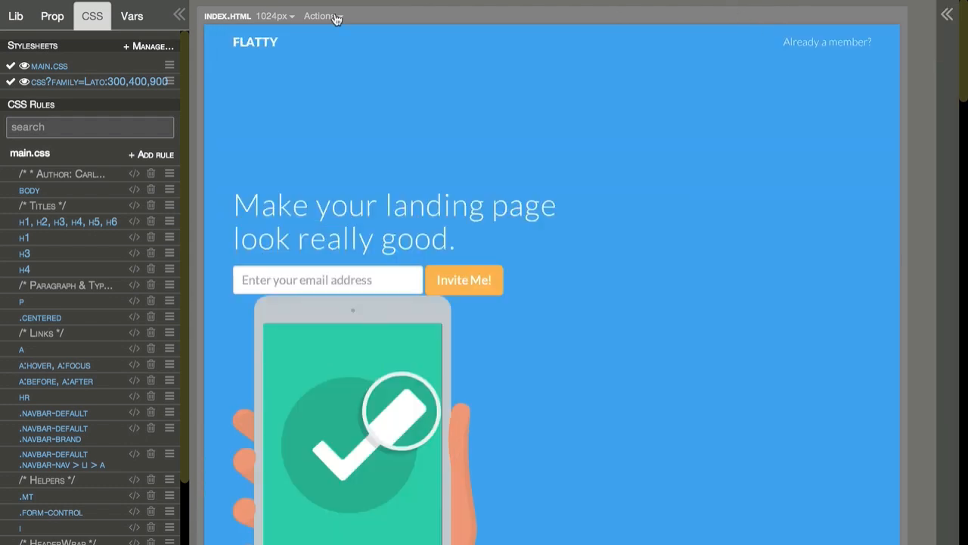
pyautogui.click(274, 16)
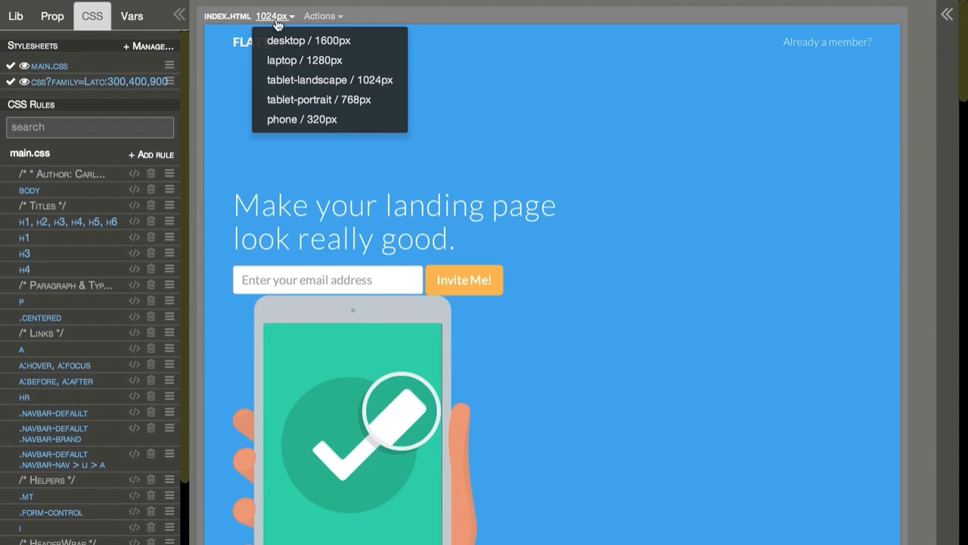
pyautogui.click(281, 60)
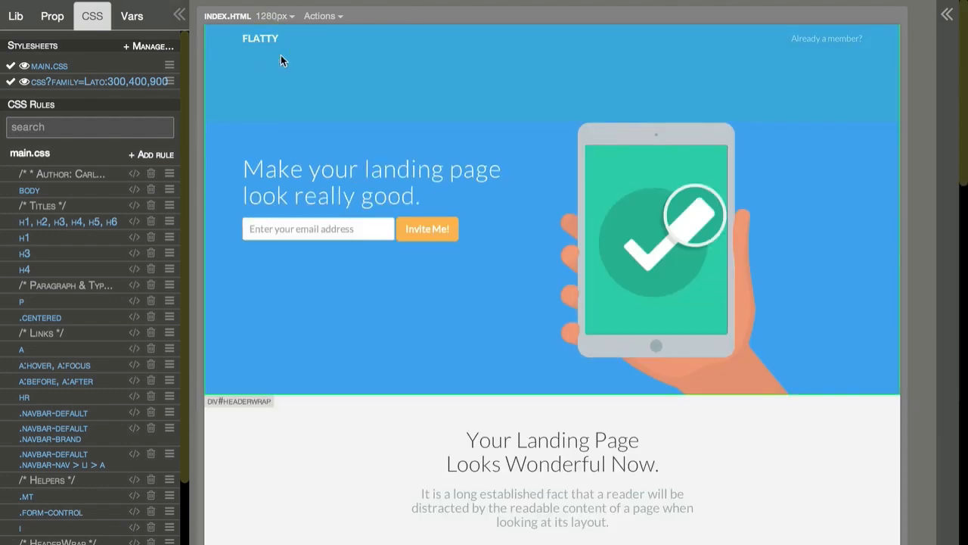
pyautogui.click(179, 15)
# Step: Create two mirrored duplicates of index.html and set the second duplicate to the phone width of 320px
pyautogui.click(154, 16)
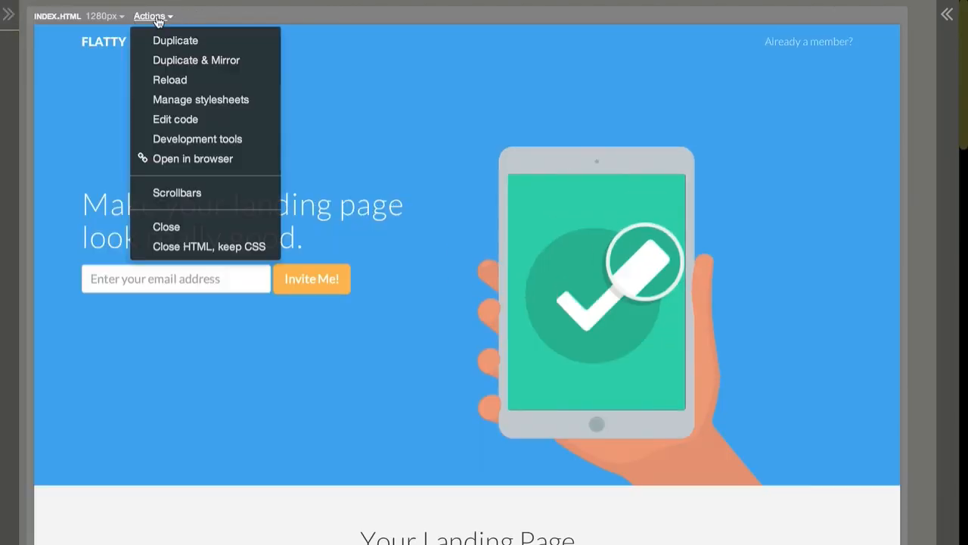
pyautogui.click(166, 60)
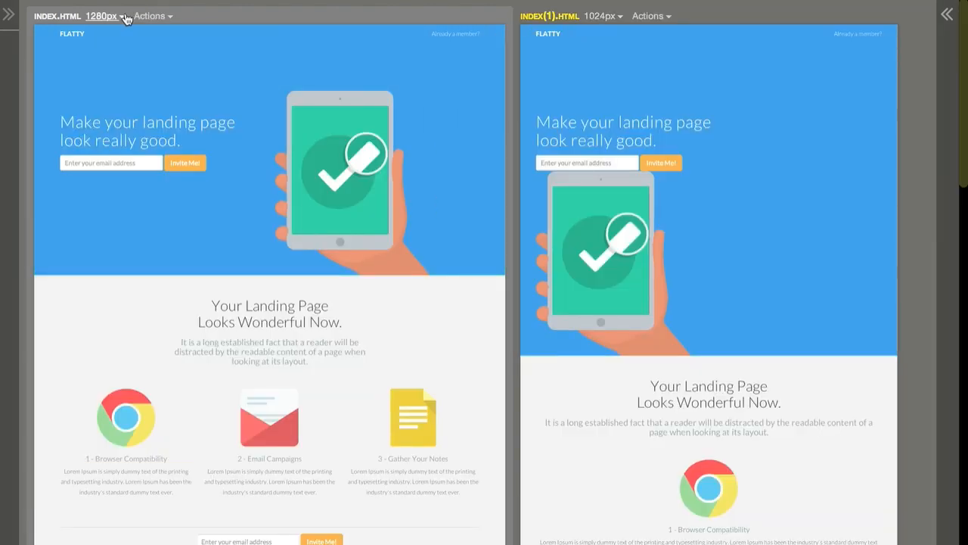
pyautogui.click(152, 17)
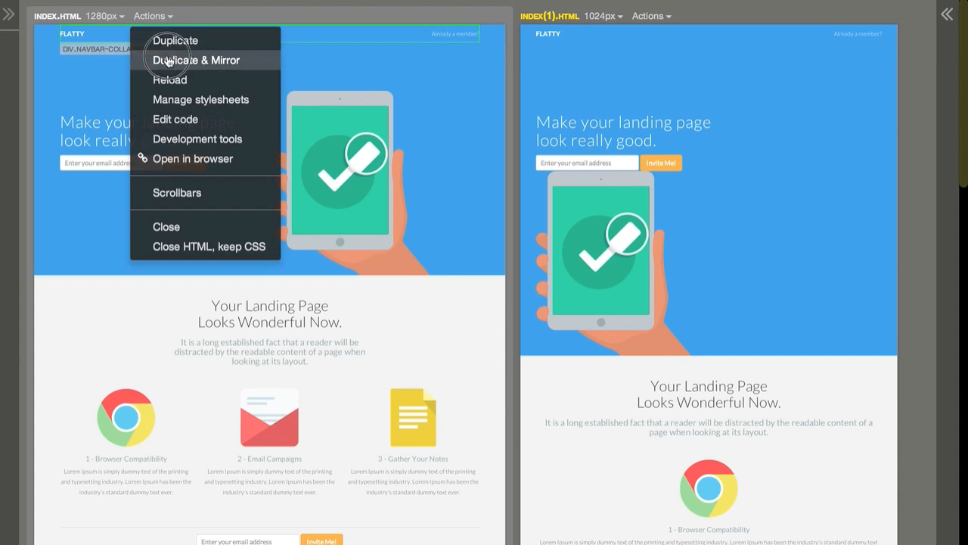
pyautogui.click(167, 59)
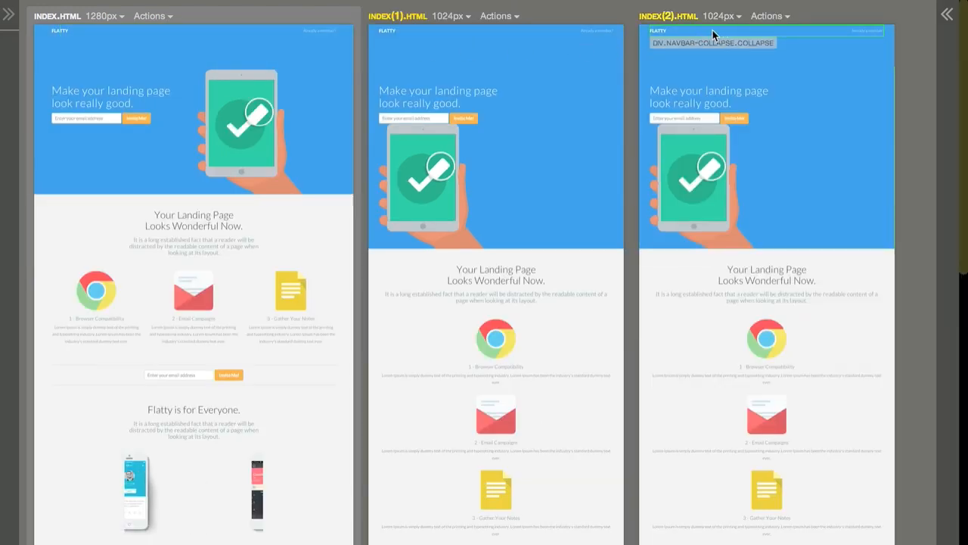
pyautogui.click(717, 16)
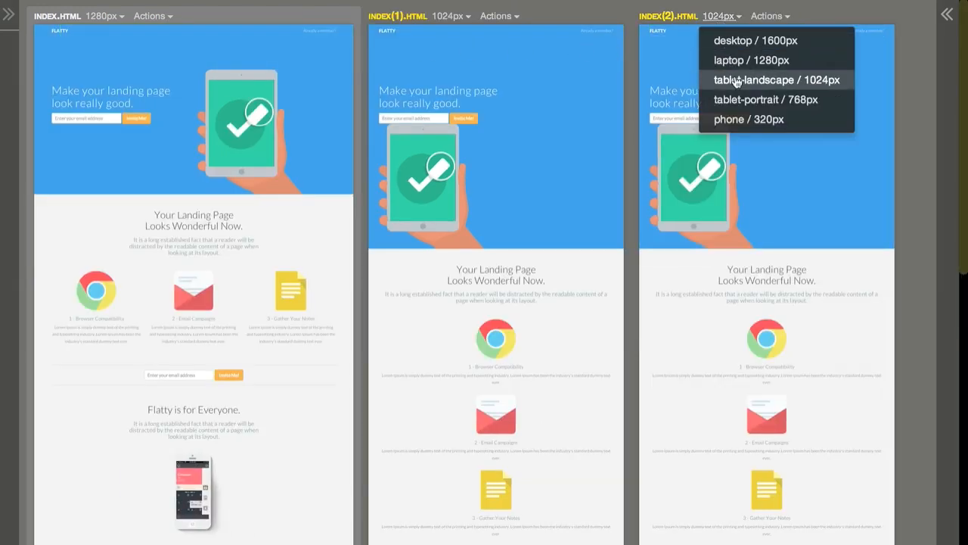
pyautogui.click(739, 121)
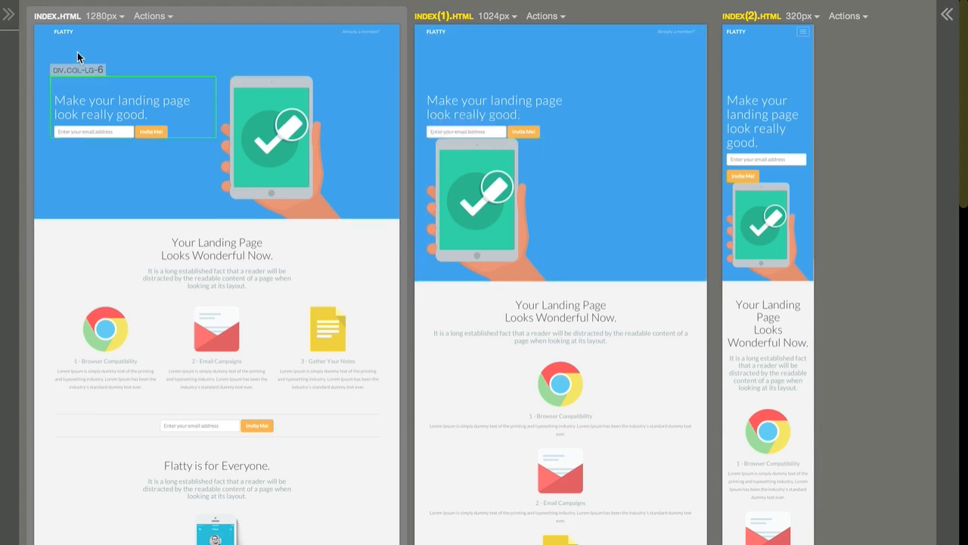
# Step: Set the Sm span of the header column containing the heading and sign-up form to 6
pyautogui.moveTo(12, 21)
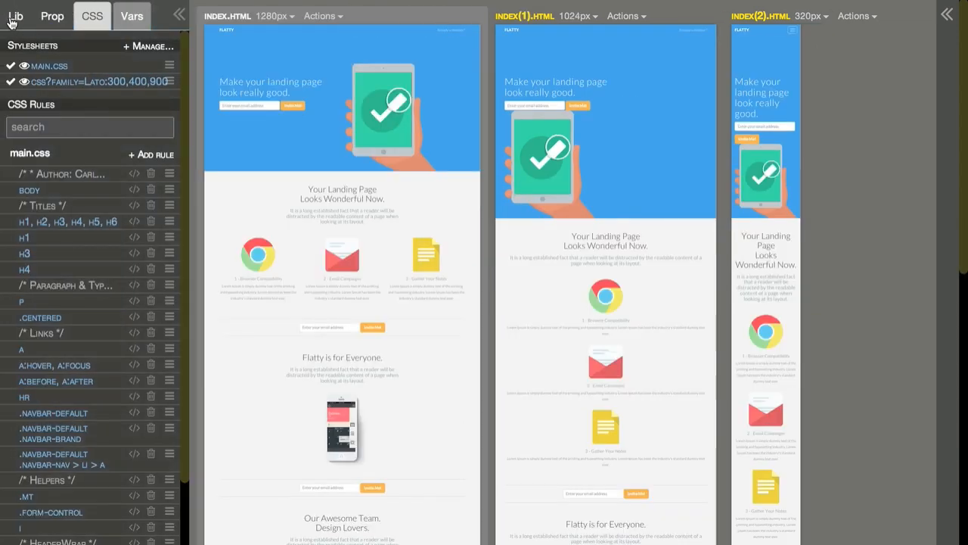
pyautogui.click(265, 135)
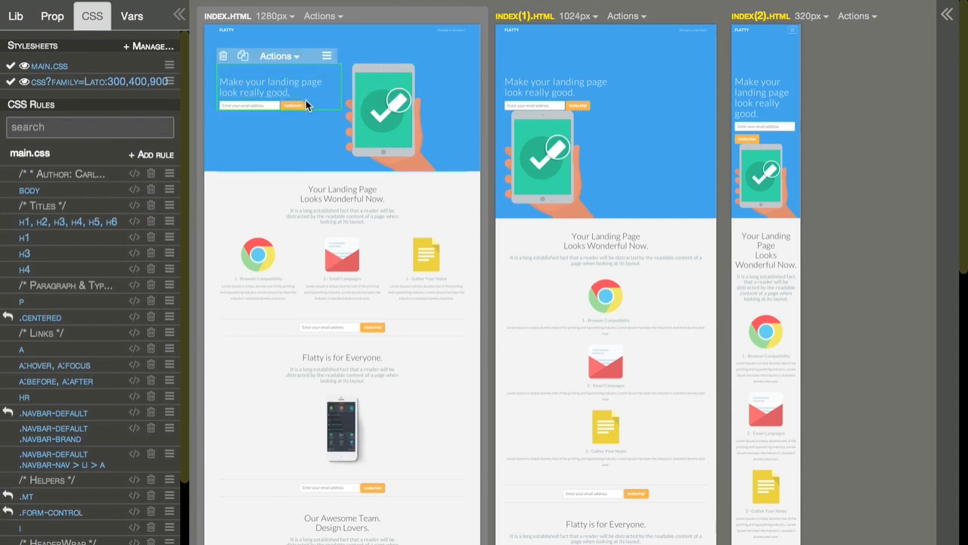
pyautogui.click(55, 18)
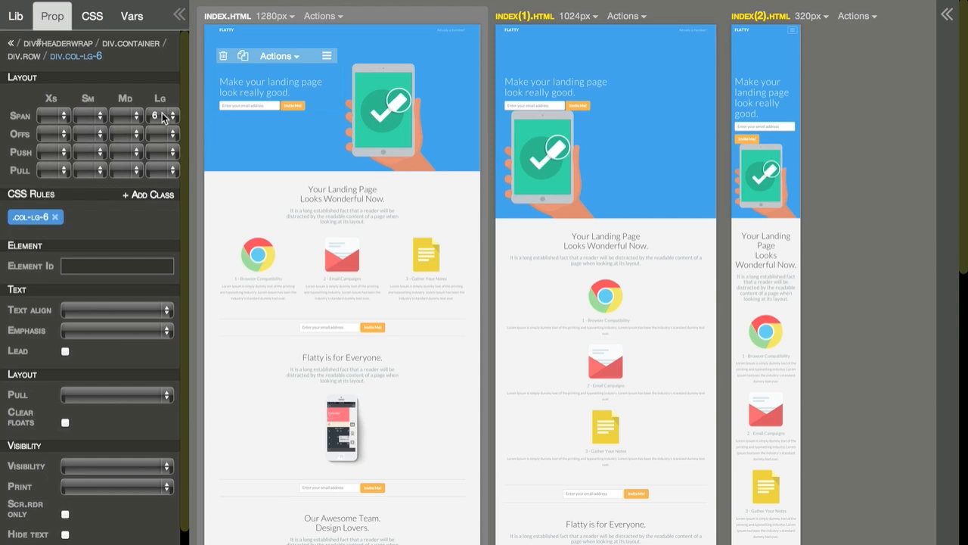
pyautogui.click(86, 120)
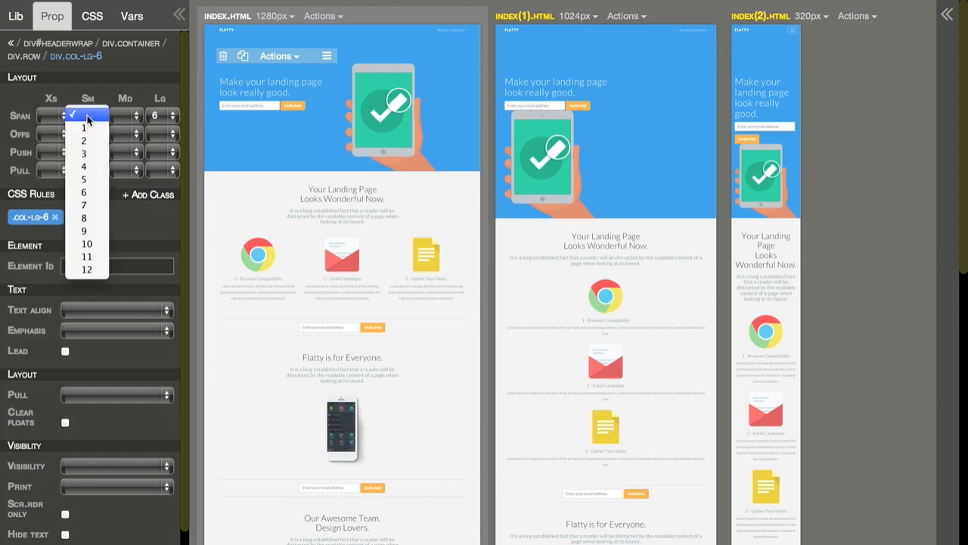
pyautogui.click(85, 193)
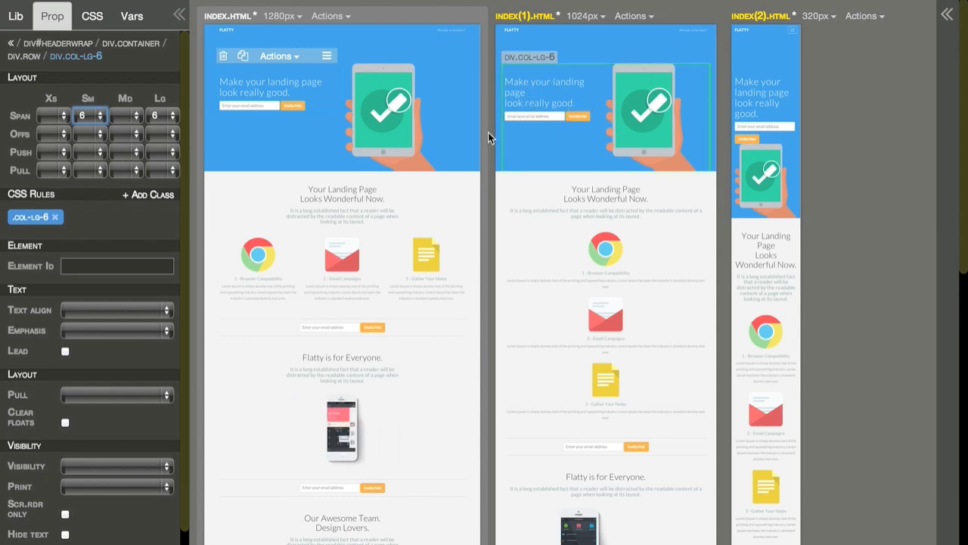
# Step: Clear the Lg span of the header column containing the tablet image and set its Sm span to 6
pyautogui.click(384, 161)
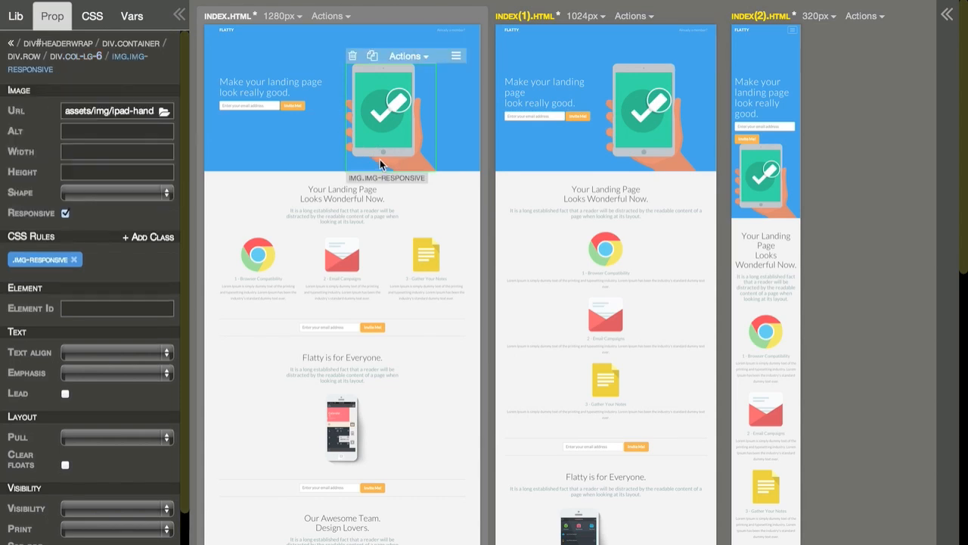
pyautogui.click(75, 57)
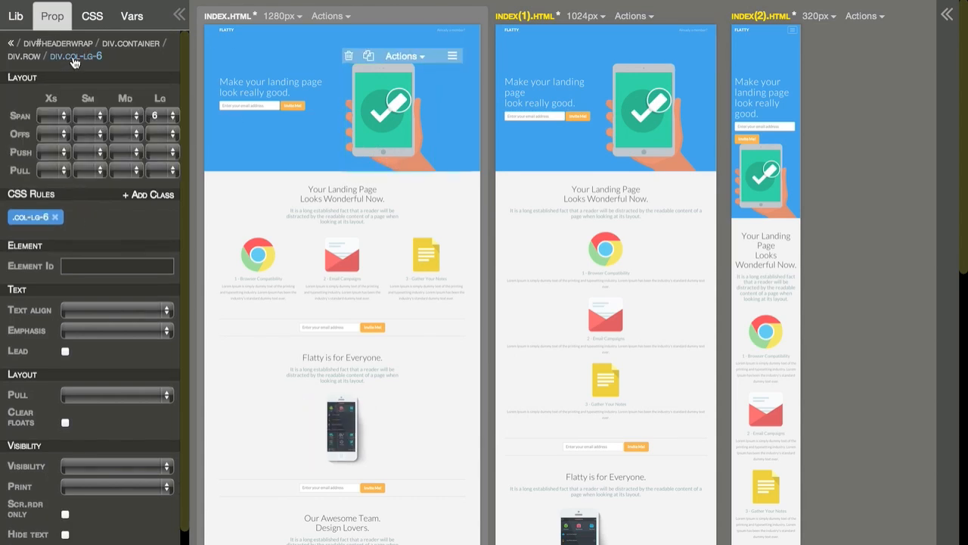
pyautogui.click(165, 117)
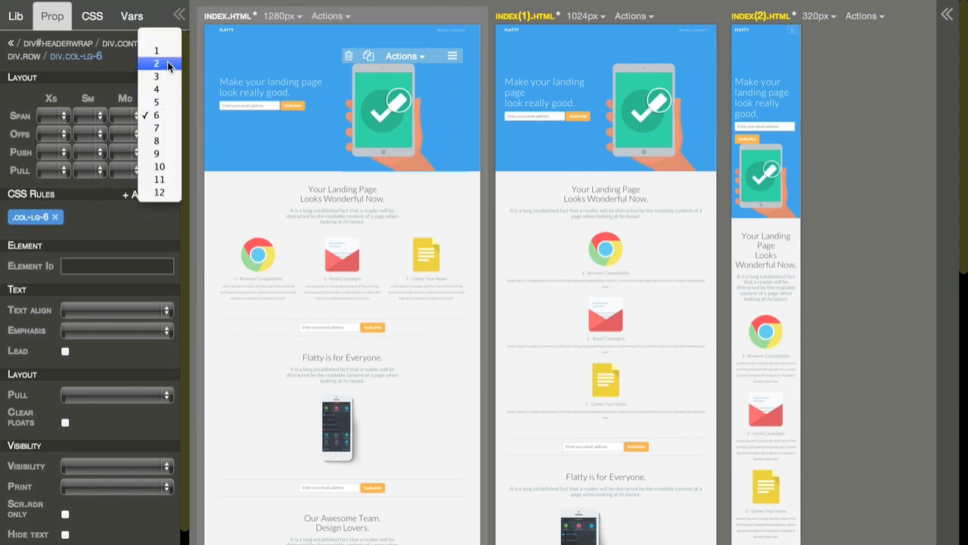
pyautogui.click(155, 39)
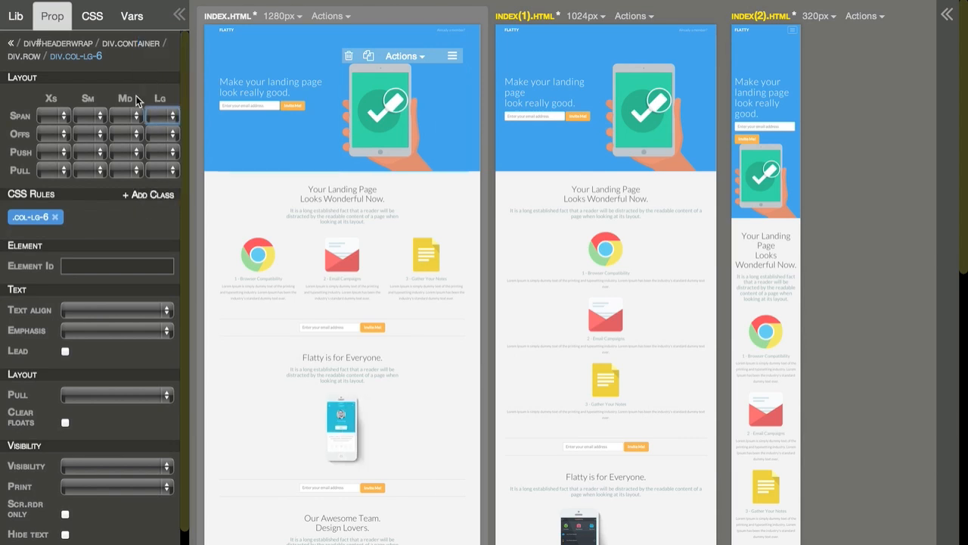
pyautogui.click(88, 115)
pyautogui.click(84, 188)
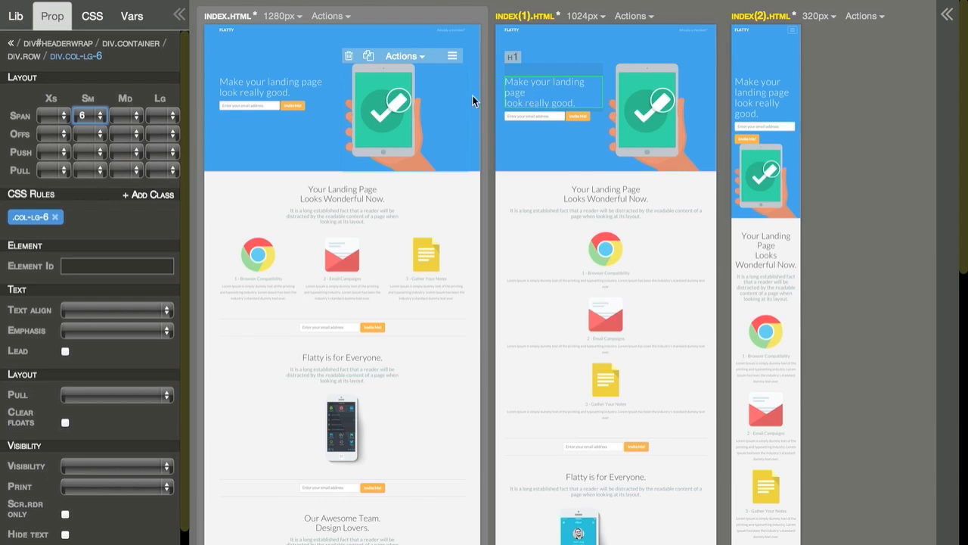
# Step: Replace the line break before "look" in the header heading with a space, giving "Make your landing page look really good."
pyautogui.doubleClick(230, 91)
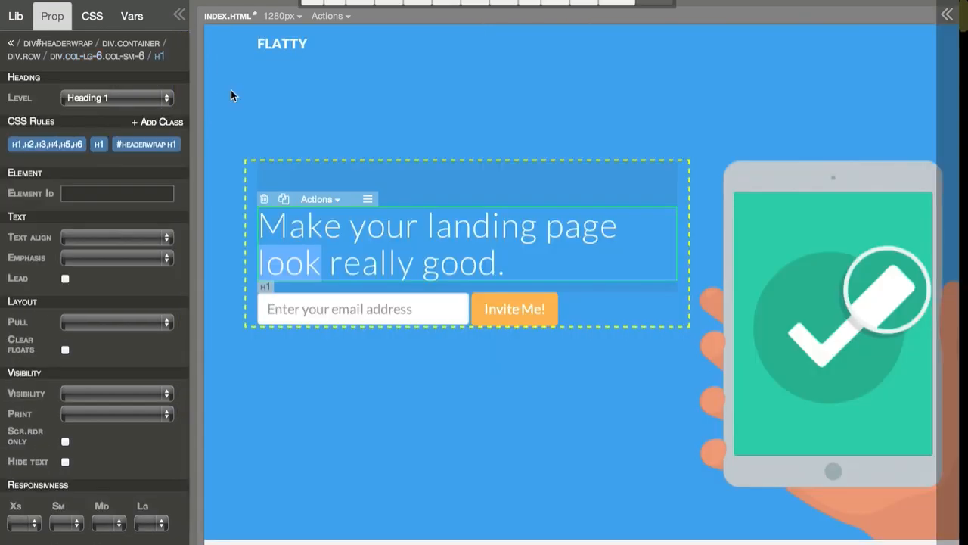
pyautogui.click(260, 270)
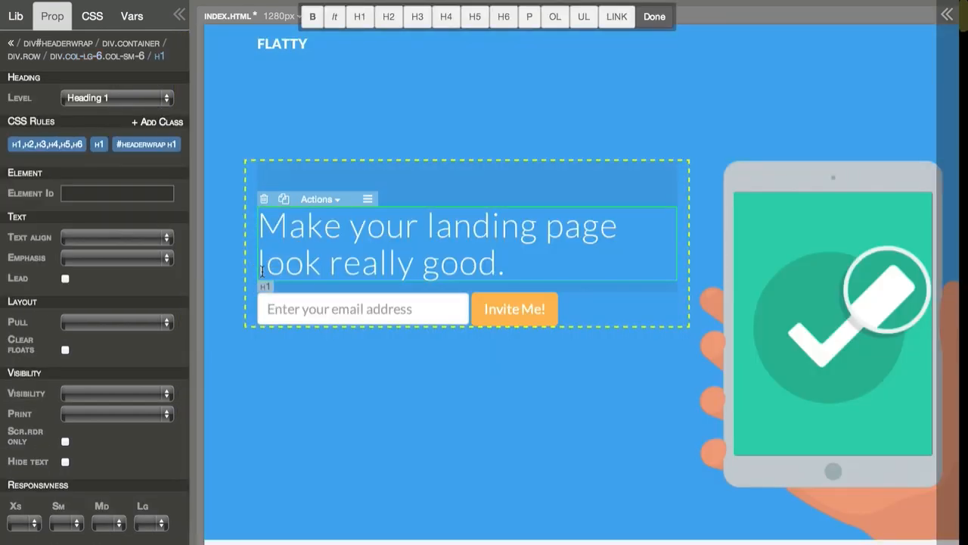
pyautogui.press('BackSpace')
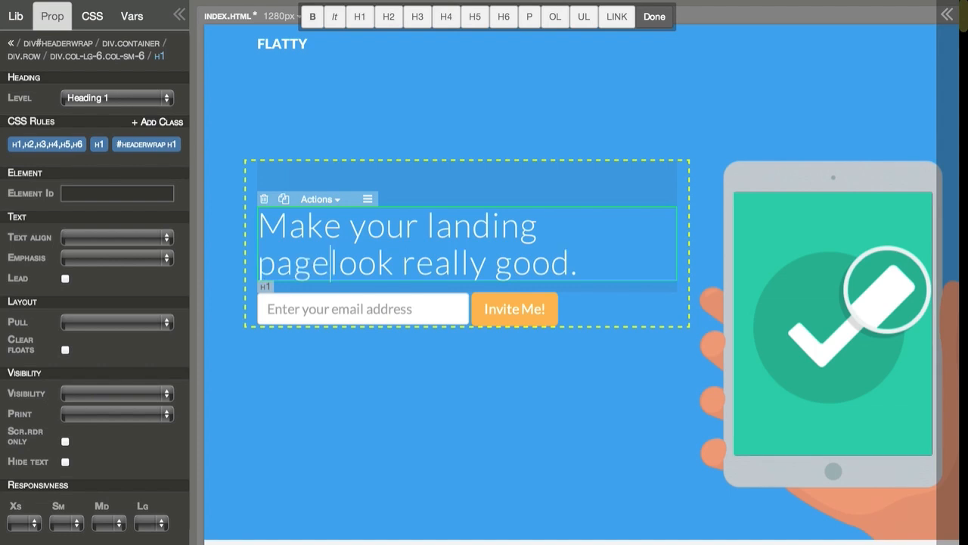
pyautogui.click(655, 16)
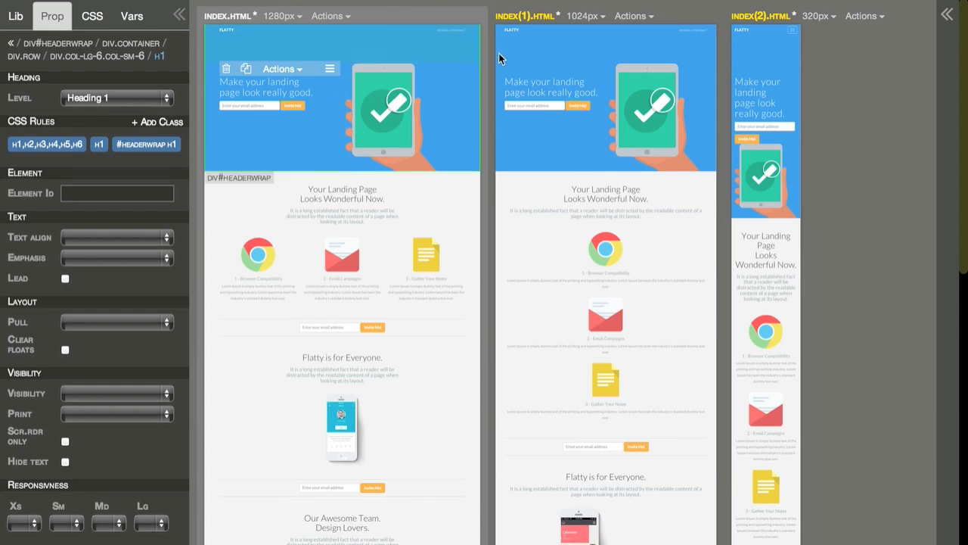
# Step: Set the first duplicate page, index(1).html, to the tablet-portrait width of 768px
pyautogui.click(585, 15)
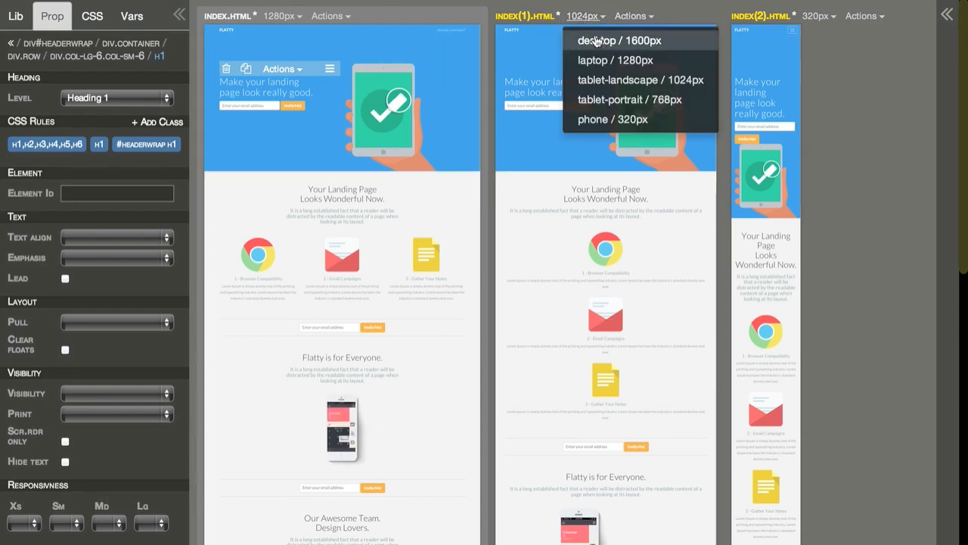
pyautogui.click(609, 99)
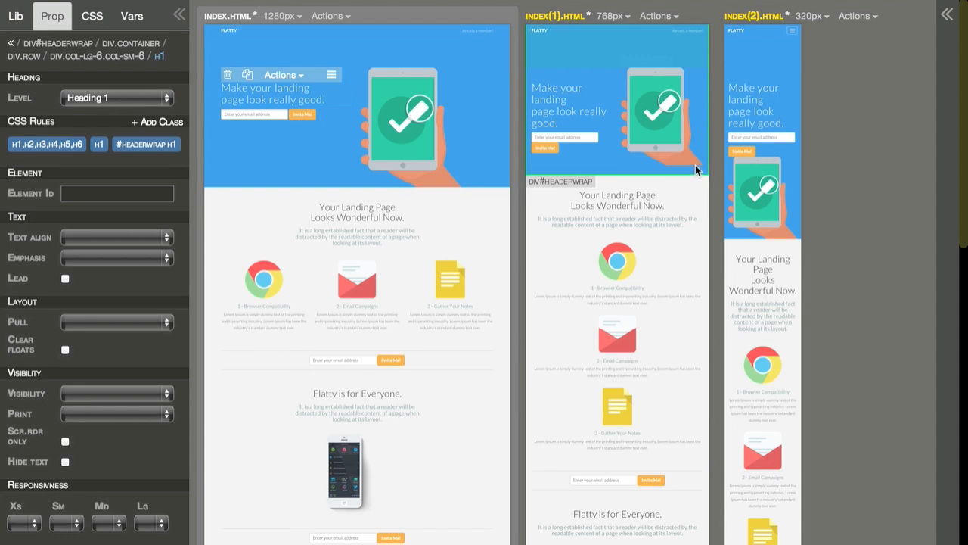
# Step: Delete the min-height declaration from the source of the #headerwrap rule in main.css and keep the changes
pyautogui.click(588, 175)
pyautogui.click(90, 21)
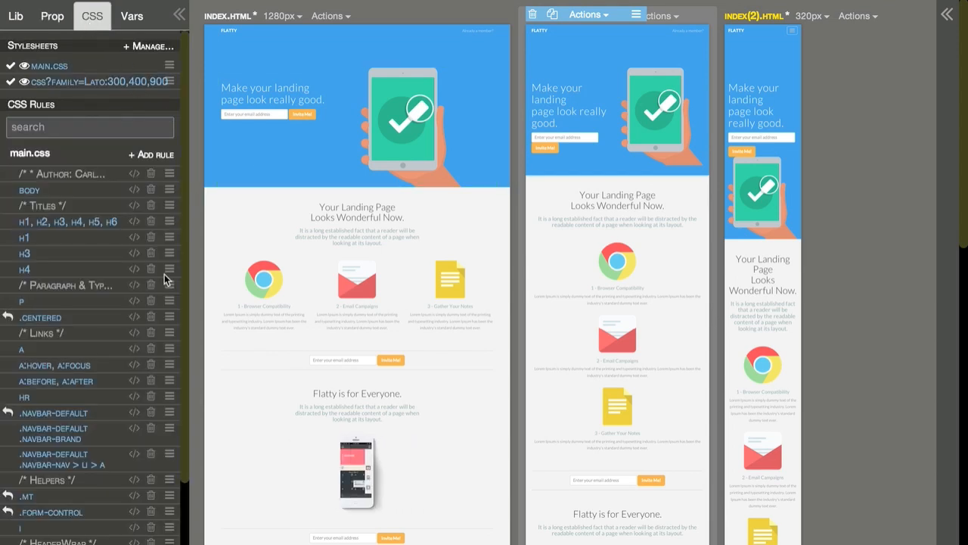
pyautogui.scroll(-3, 151, 284)
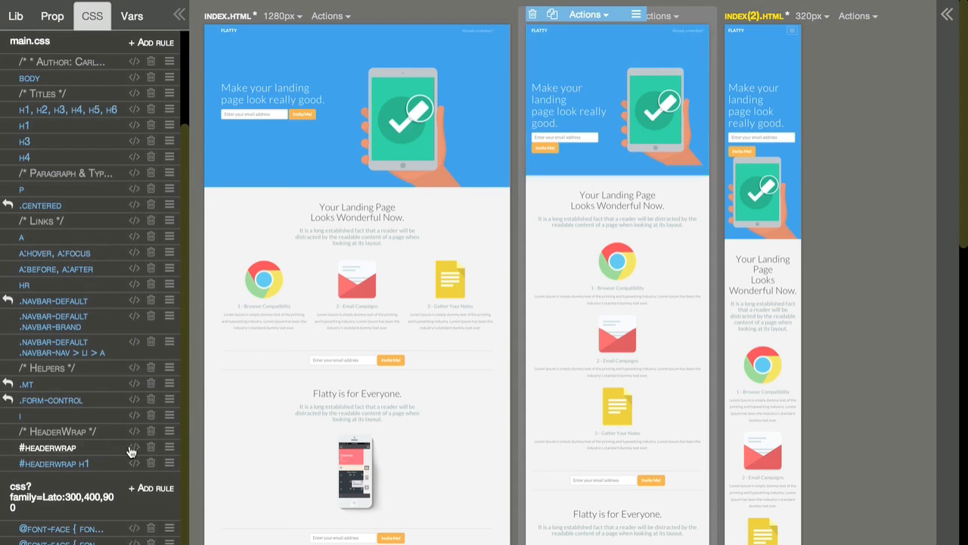
pyautogui.moveTo(137, 450)
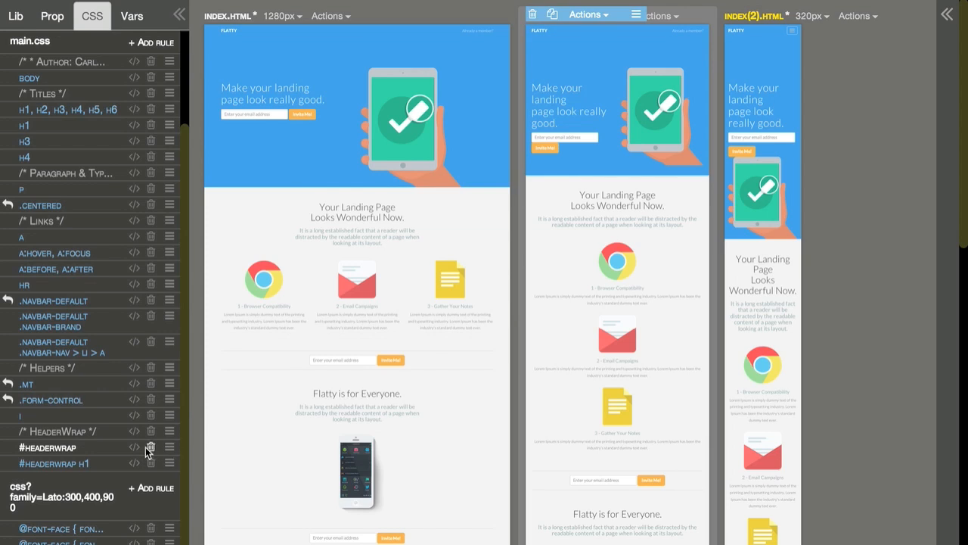
pyautogui.click(134, 448)
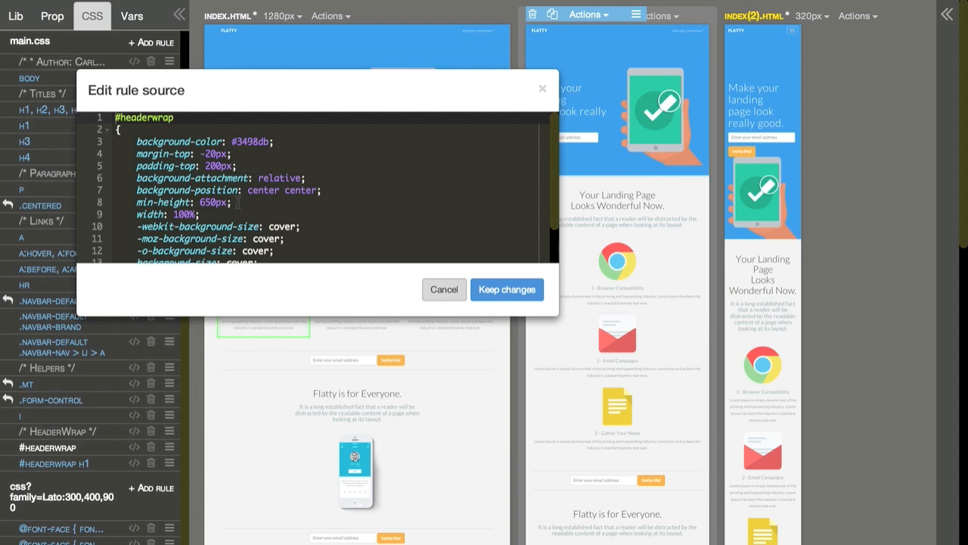
pyautogui.moveTo(243, 202); pyautogui.dragTo(103, 202)
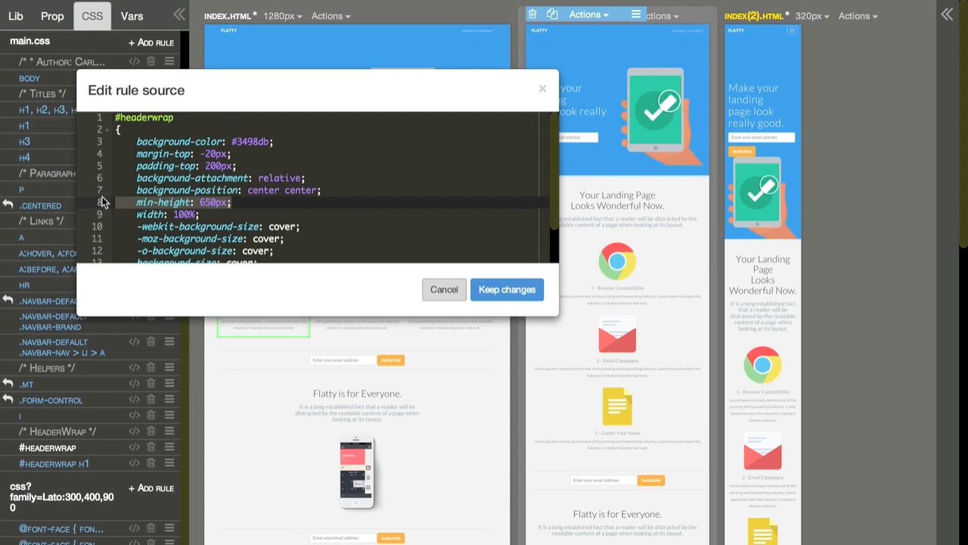
pyautogui.press('BackSpace')
pyautogui.press('BackSpace')
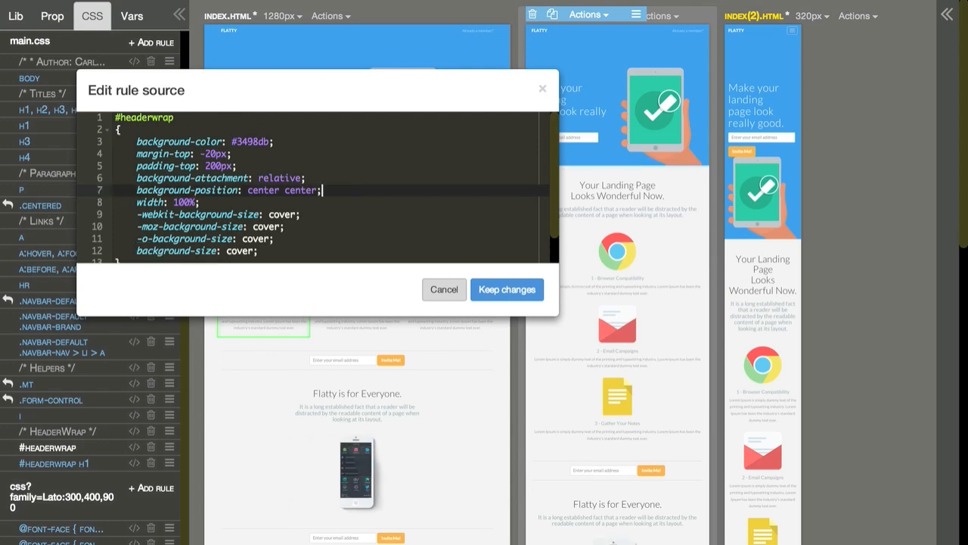
pyautogui.moveTo(335, 87); pyautogui.dragTo(404, 204)
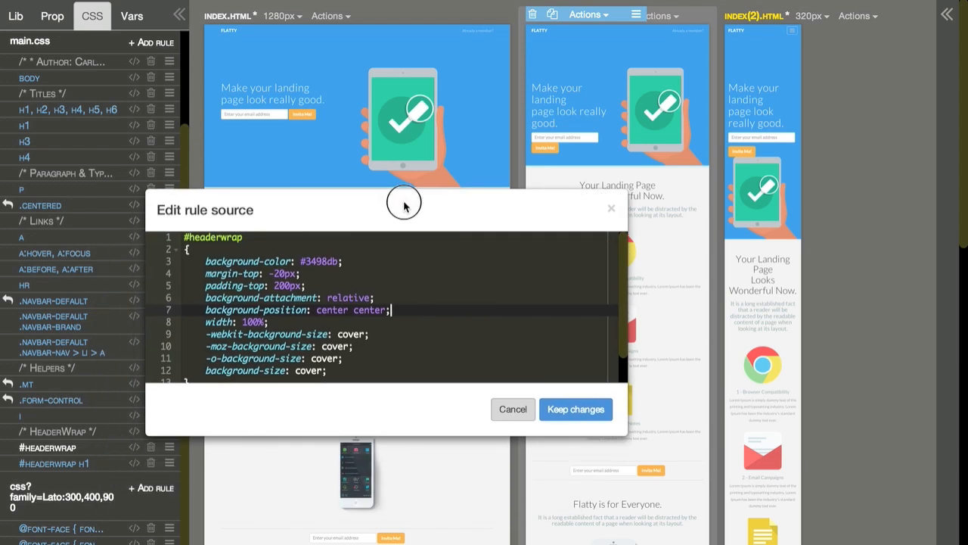
pyautogui.click(577, 408)
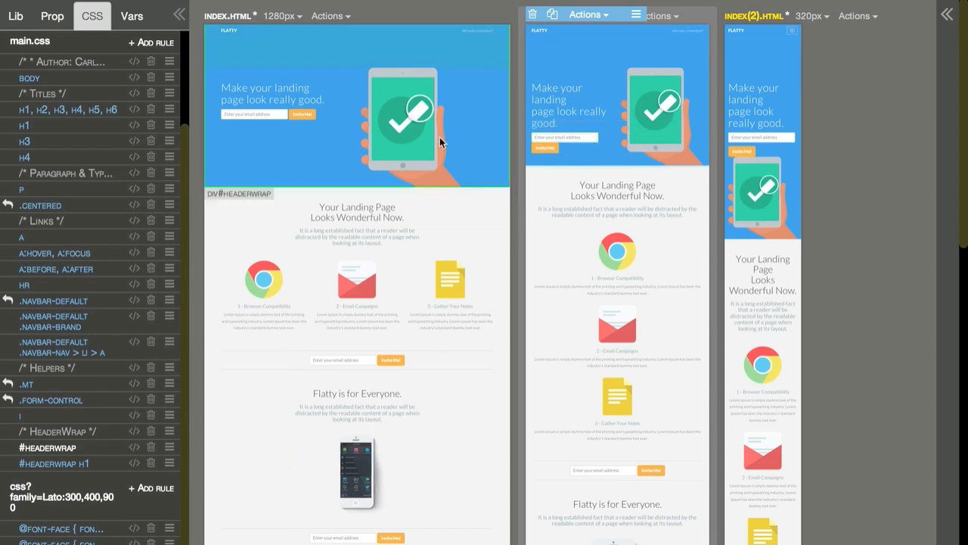
# Step: Create a new CSS rule in main.css with the selector "#headerwrap .btn"
pyautogui.click(330, 149)
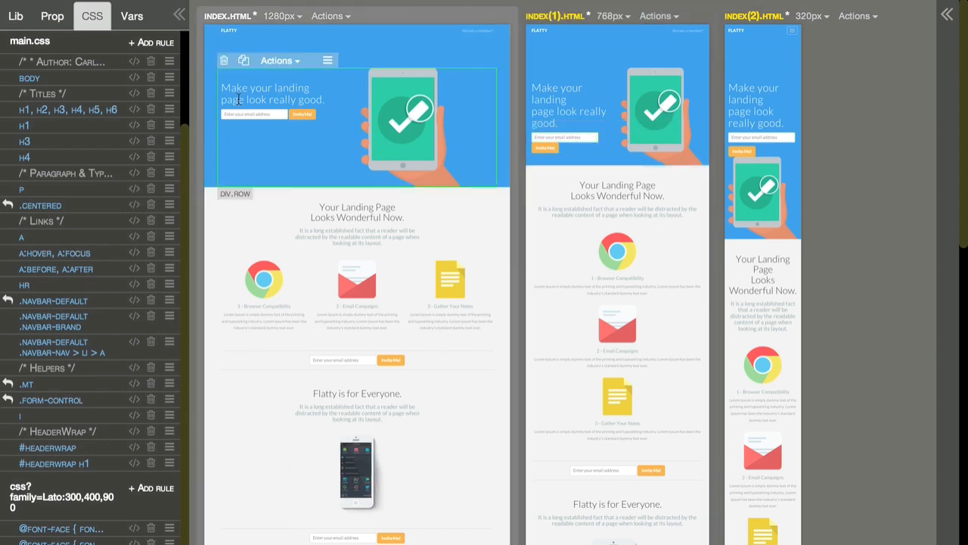
pyautogui.scroll(3, 134, 65)
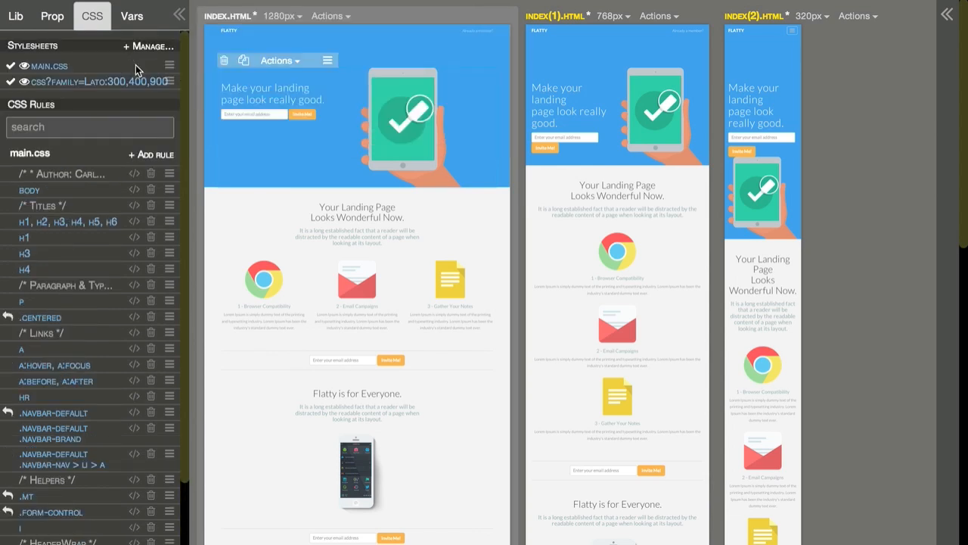
pyautogui.click(151, 156)
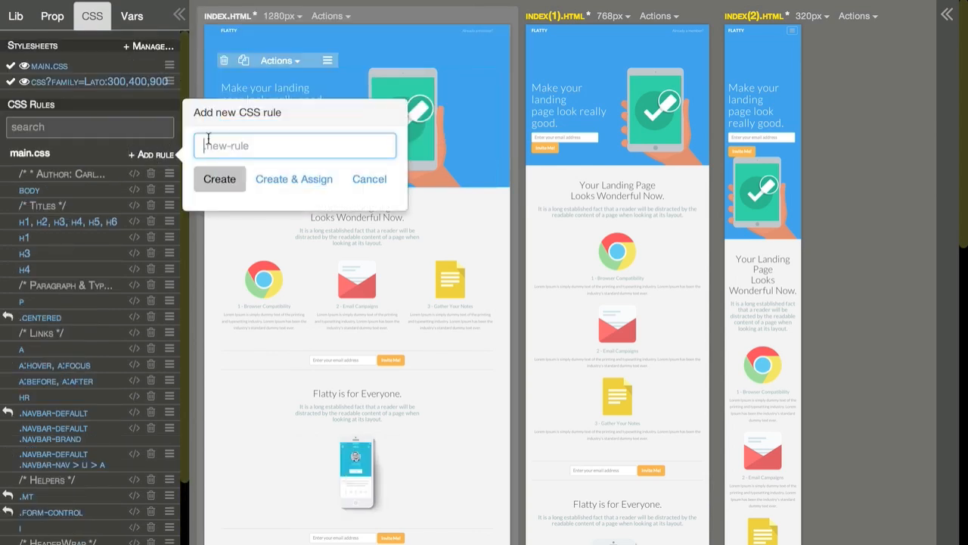
pyautogui.write('#h')
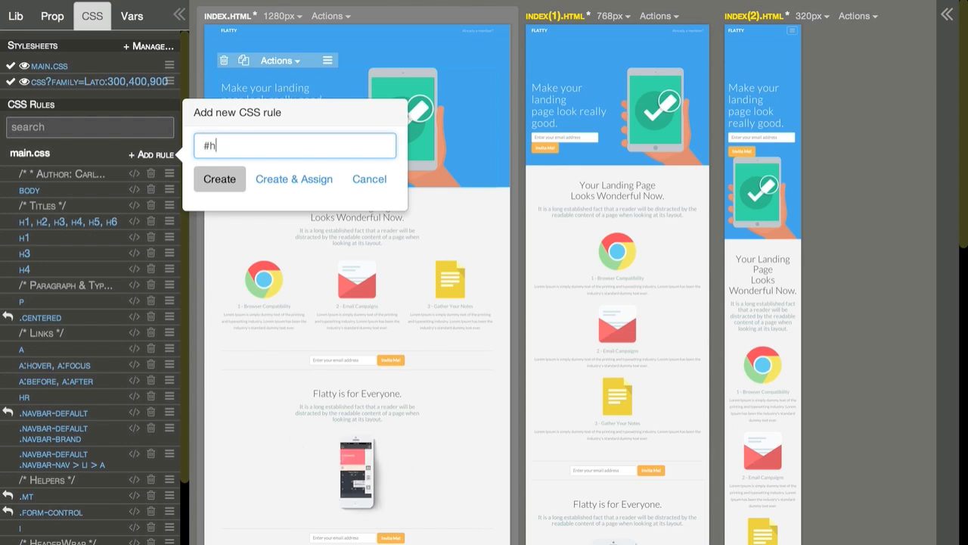
pyautogui.write('eaderwrap .btn')
pyautogui.click(224, 181)
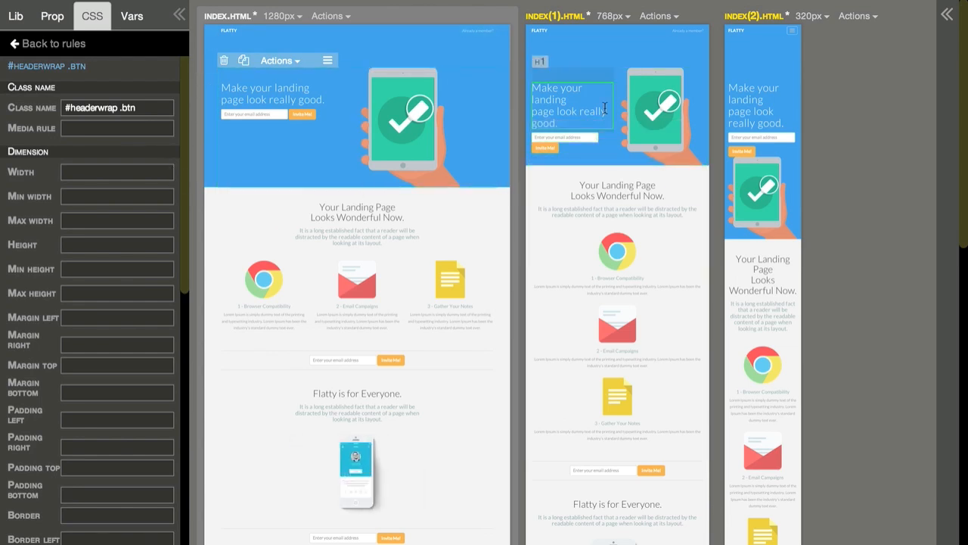
# Step: Give the #headerwrap .btn rule the media rule "(min-width:768px) and (max-width:991px)" and a top margin of 10px
pyautogui.click(84, 127)
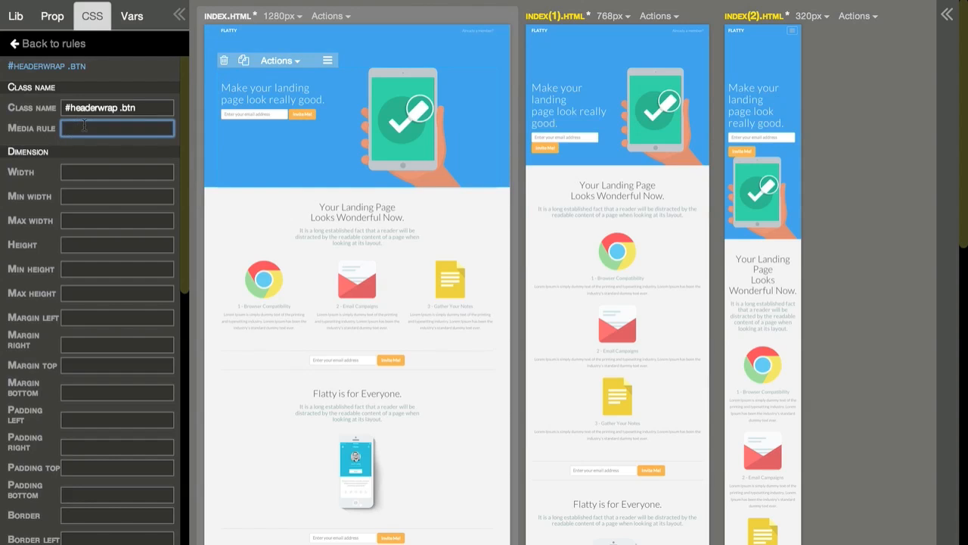
pyautogui.hotkey('ctrl', 'v')
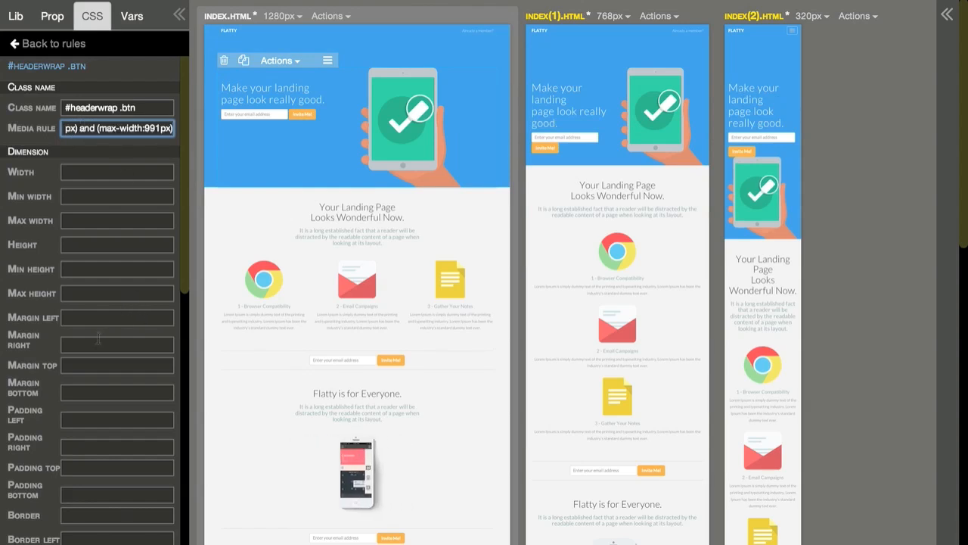
pyautogui.click(82, 366)
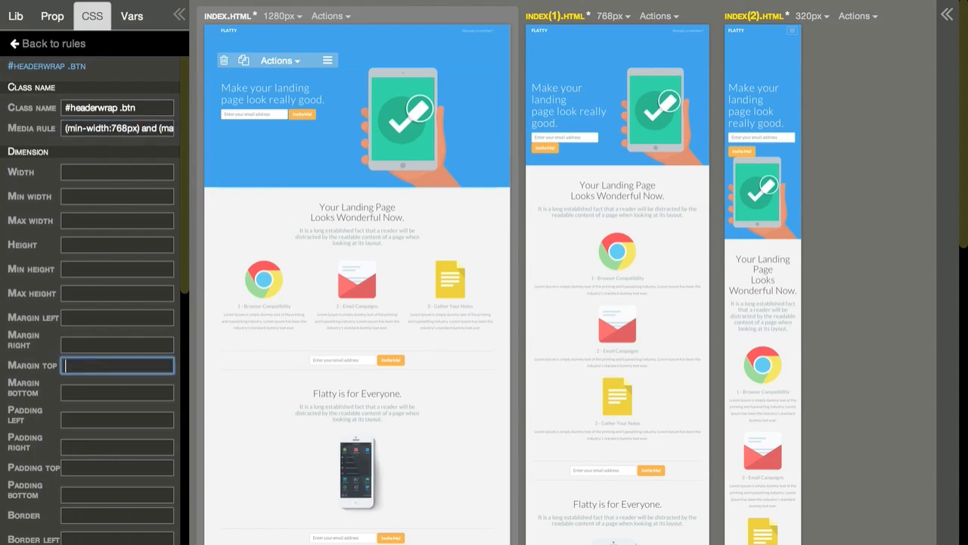
pyautogui.write('10px')
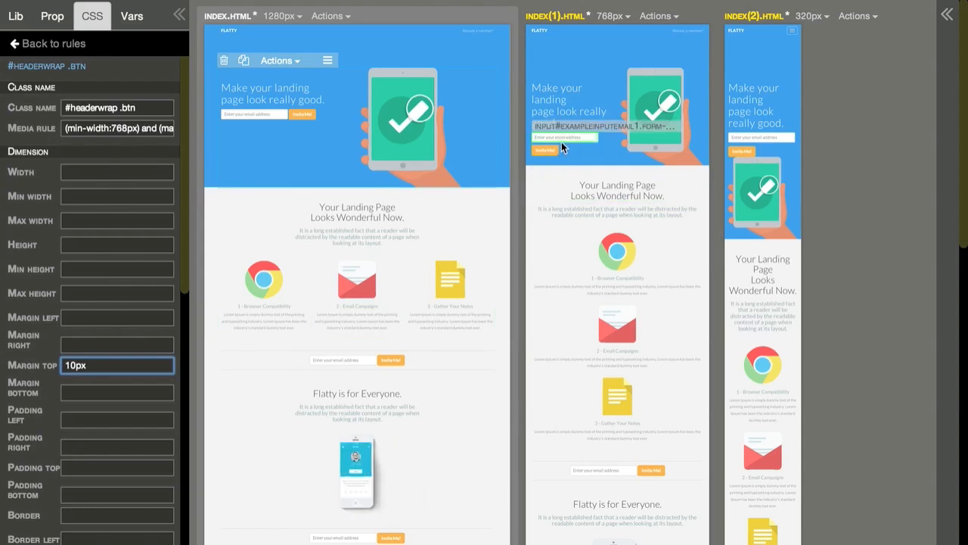
pyautogui.click(49, 43)
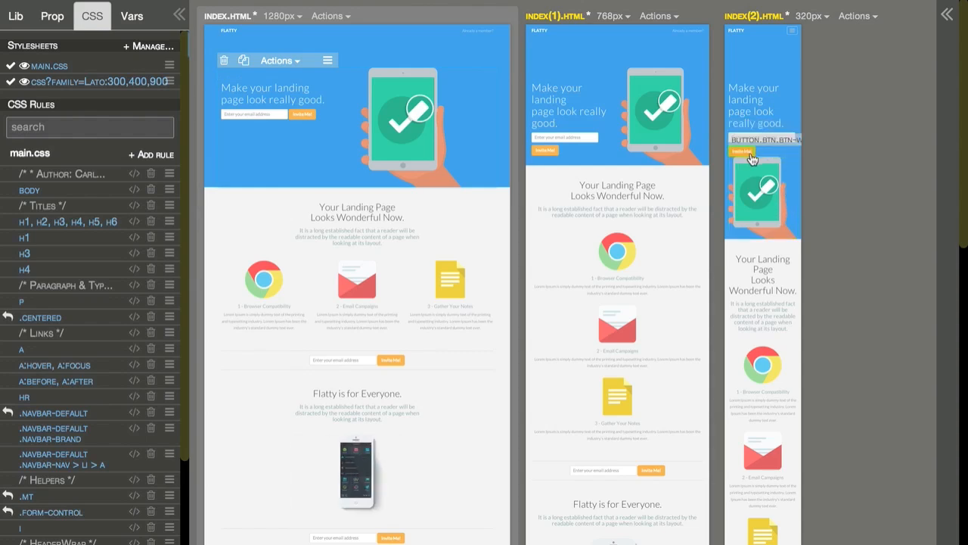
# Step: Add a second, separate "#headerwrap .btn" rule to main.css
pyautogui.click(166, 156)
pyautogui.write('#header')
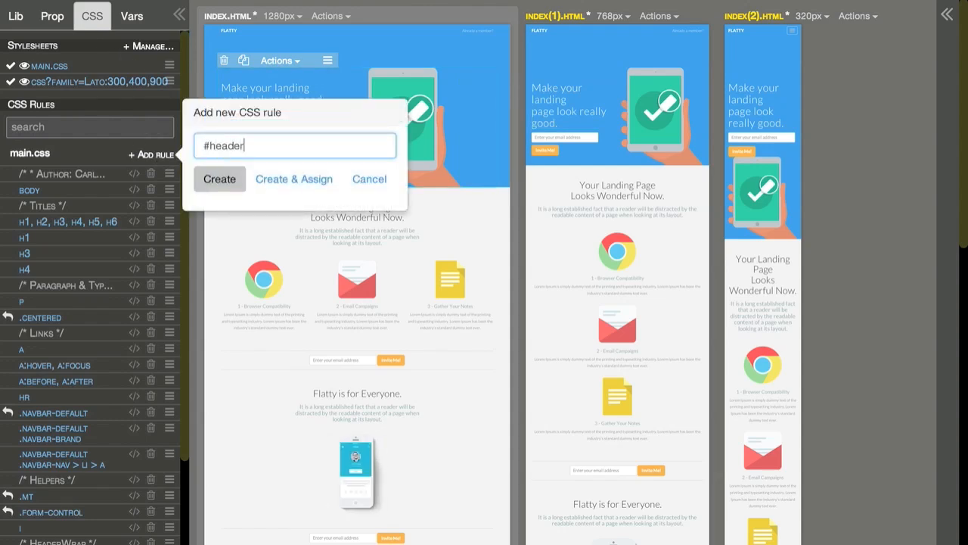
pyautogui.write('wrap .btn')
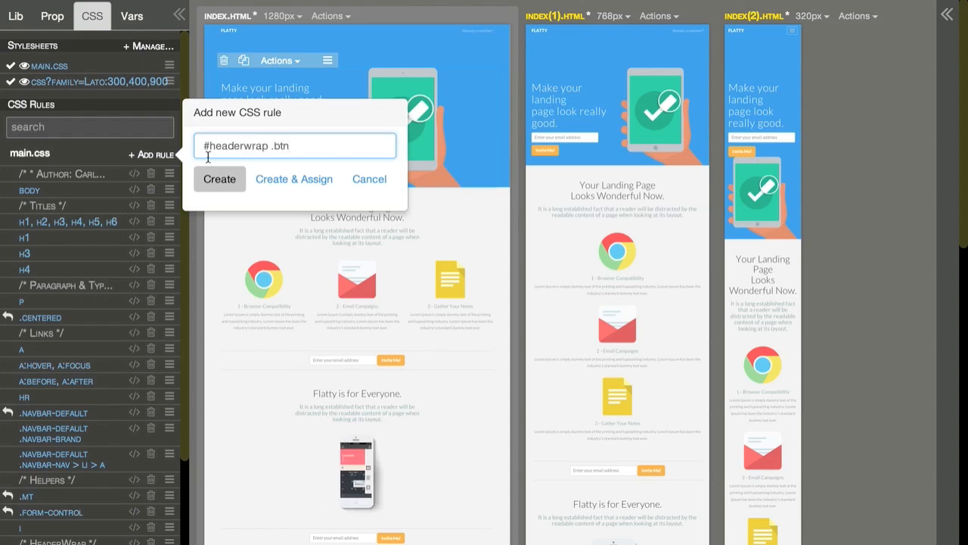
pyautogui.click(219, 180)
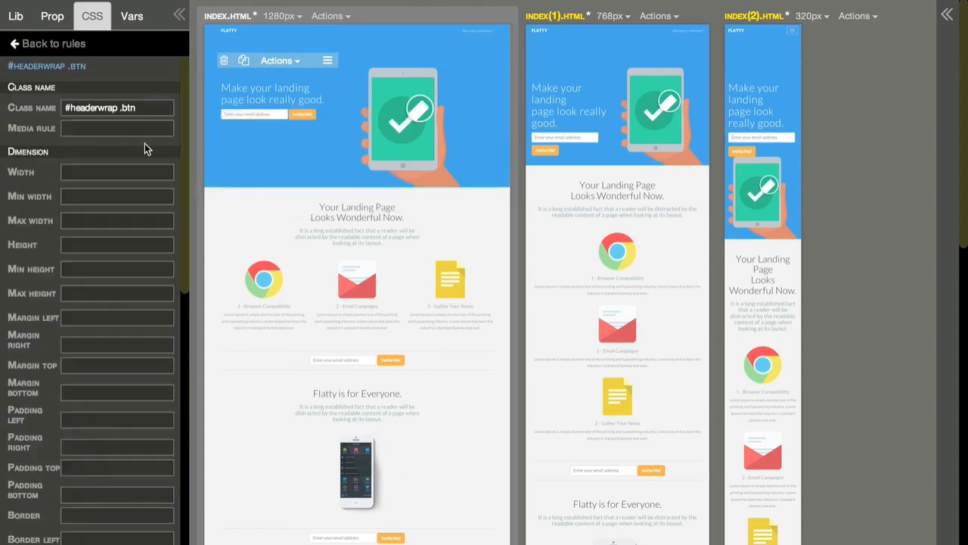
# Step: Set the media rule of the second #headerwrap .btn rule to "(max-width:767px)"
pyautogui.click(106, 129)
pyautogui.write('(min-width:768px) and (max-width:991px)')
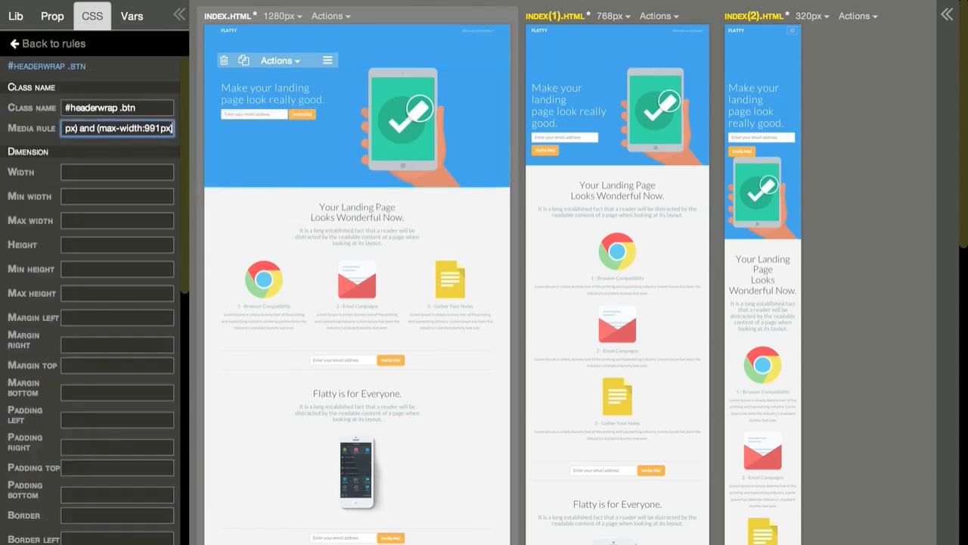
pyautogui.press('BackSpace')
pyautogui.press('BackSpace')
pyautogui.press('BackSpace')
pyautogui.press('BackSpace')
pyautogui.press('BackSpace')
pyautogui.press('BackSpace')
pyautogui.press('BackSpace')
pyautogui.press('BackSpace')
pyautogui.press('BackSpace')
pyautogui.press('BackSpace')
pyautogui.press('BackSpace')
pyautogui.press('BackSpace')
pyautogui.press('BackSpace')
pyautogui.press('BackSpace')
pyautogui.press('BackSpace')
pyautogui.press('BackSpace')
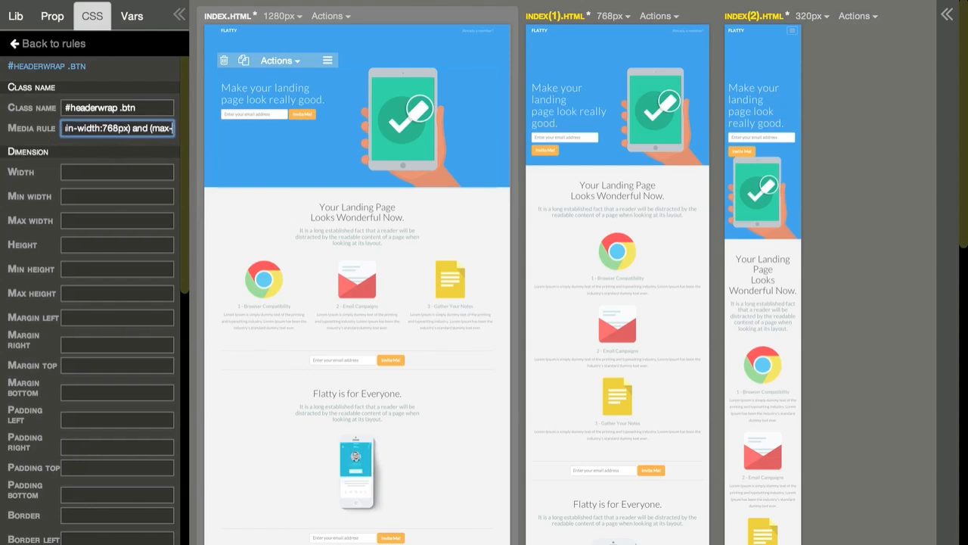
pyautogui.press('BackSpace')
pyautogui.press('BackSpace')
pyautogui.press('BackSpace')
pyautogui.press('BackSpace')
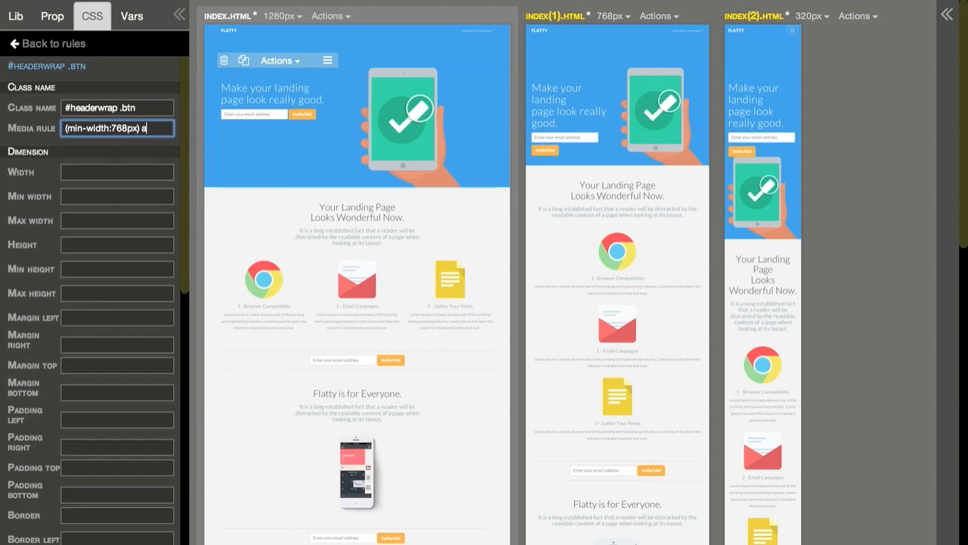
pyautogui.press('BackSpace')
pyautogui.press('BackSpace')
pyautogui.press('BackSpace')
pyautogui.write('7')
pyautogui.press('Left')
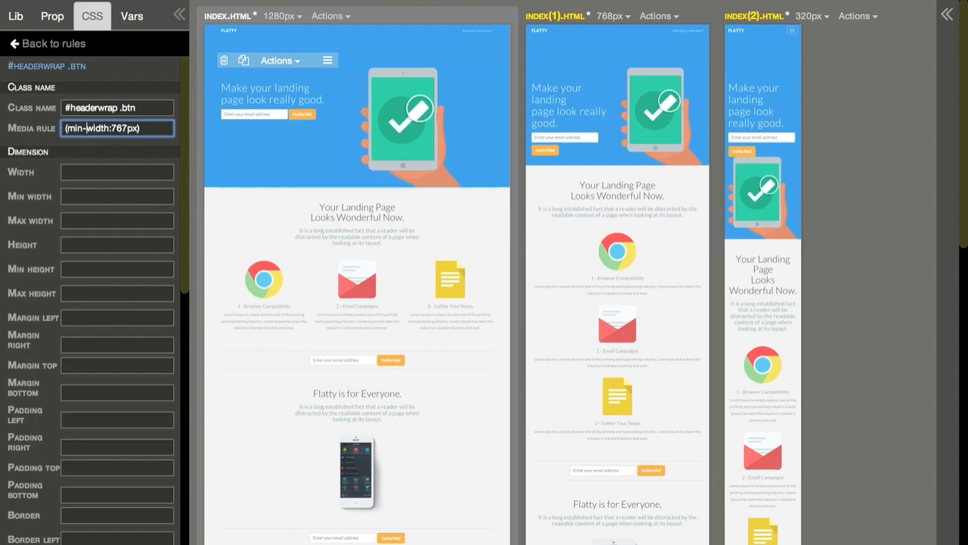
pyautogui.press('BackSpace')
pyautogui.press('BackSpace')
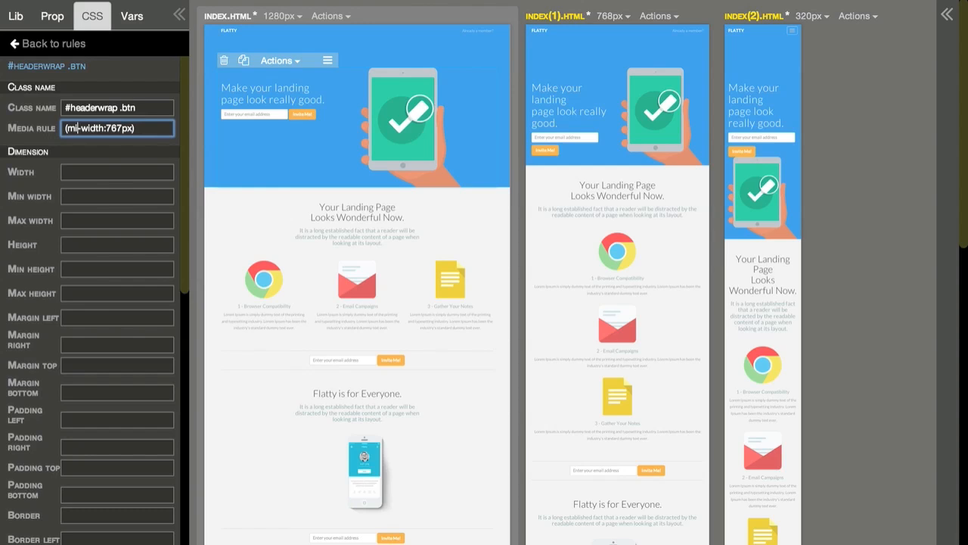
pyautogui.write('ax')
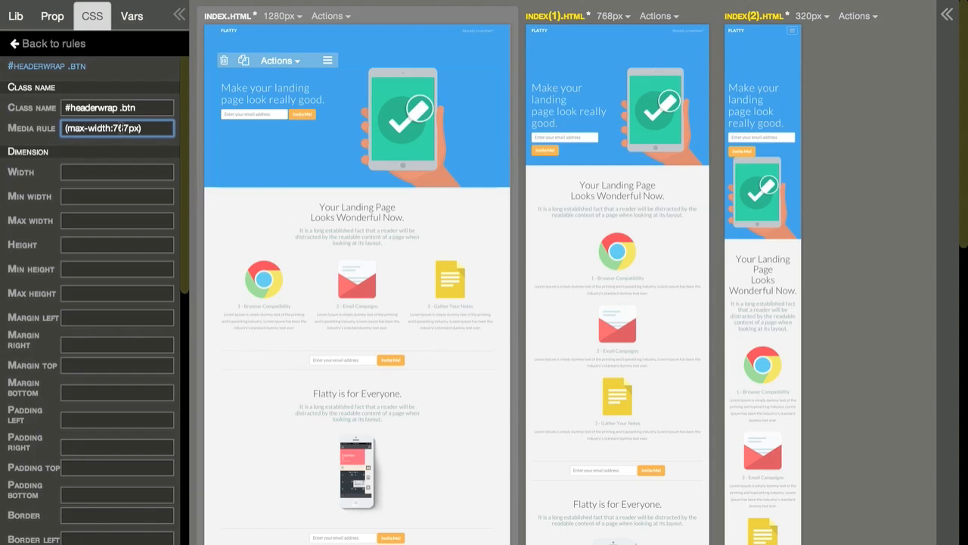
# Step: Set the width to 100% and the bottom margin to 20px in the #headerwrap .btn rule for small screens
pyautogui.click(104, 171)
pyautogui.write('10')
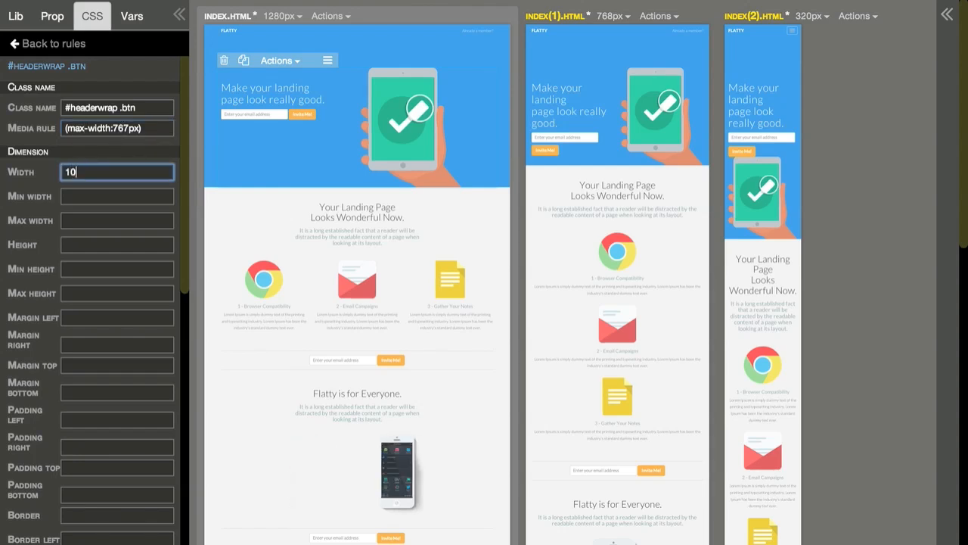
pyautogui.write('0%')
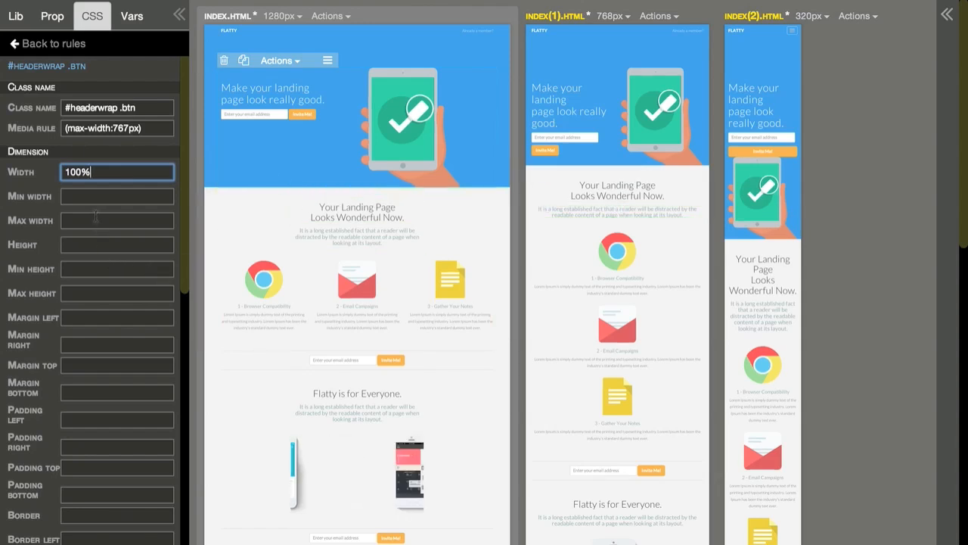
pyautogui.click(93, 392)
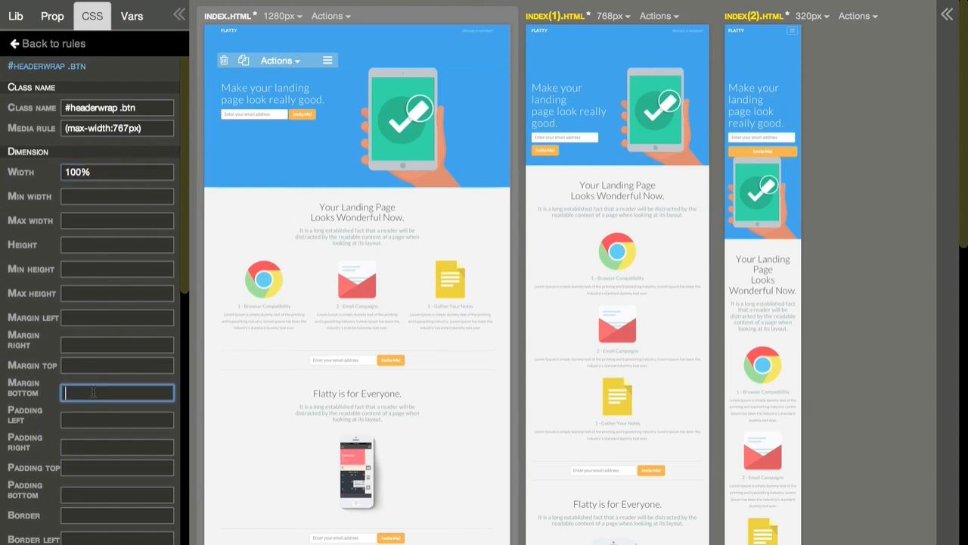
pyautogui.write('20px')
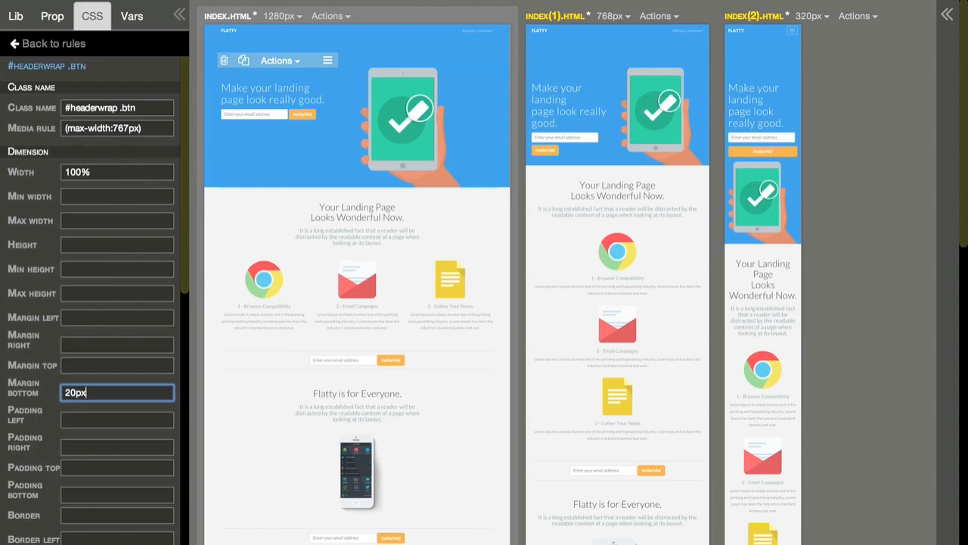
pyautogui.click(65, 49)
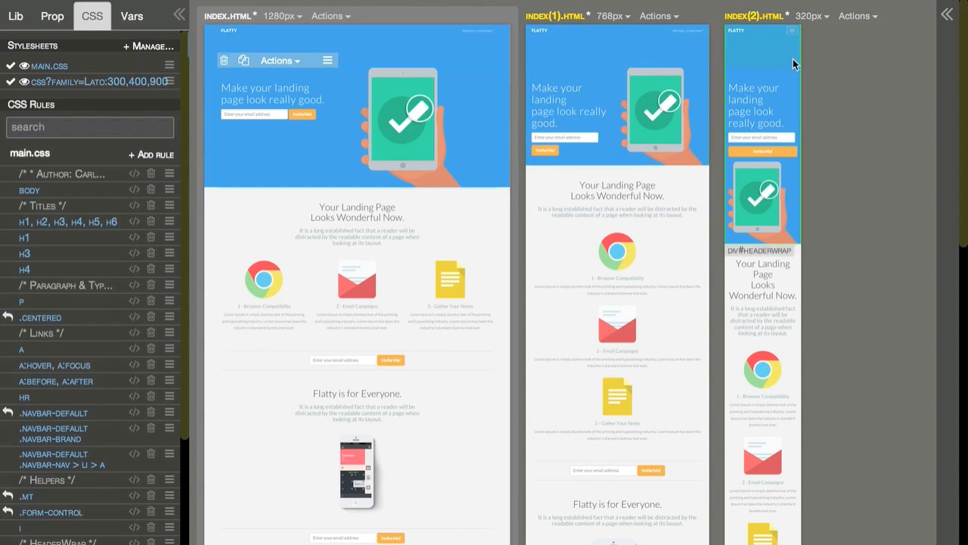
# Step: Add a new "#headerwrap" rule to main.css
pyautogui.click(150, 156)
pyautogui.write('#headerwrap')
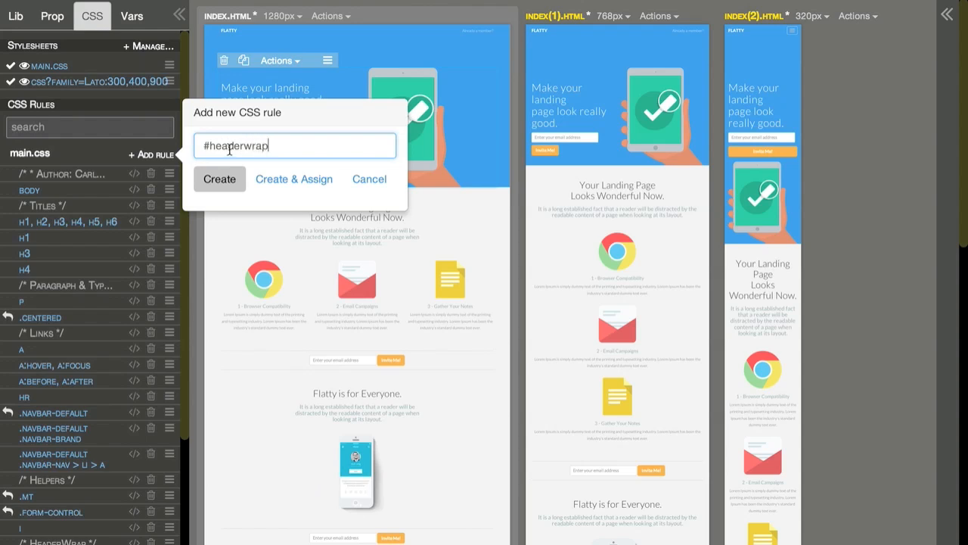
pyautogui.click(219, 178)
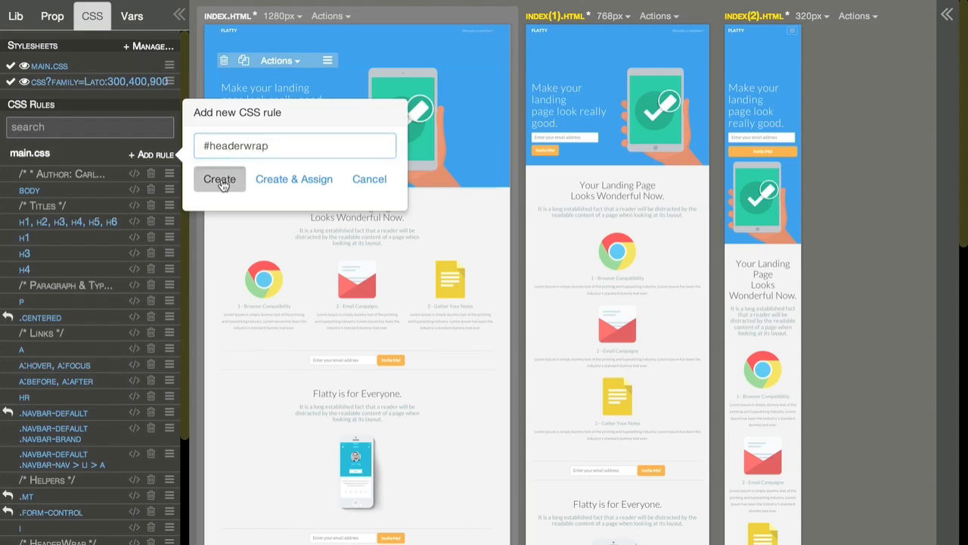
# Step: Set the media rule of the new #headerwrap rule to "(max-width:991px)"
pyautogui.click(88, 128)
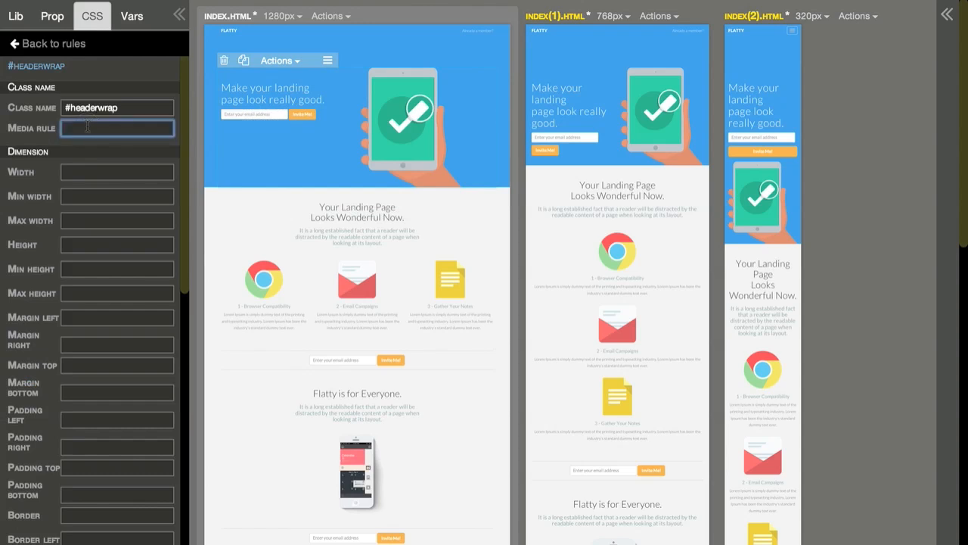
pyautogui.write('(max-width')
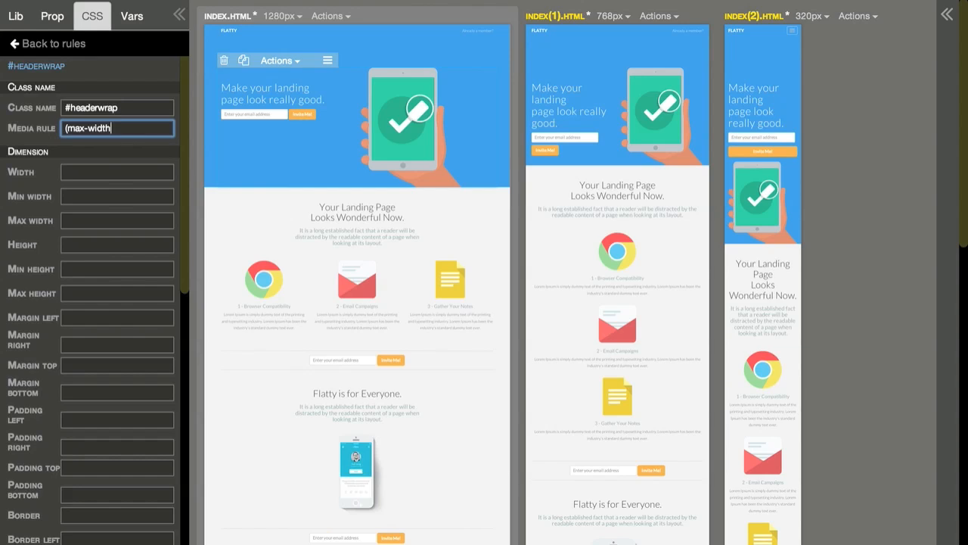
pyautogui.write(':991px)')
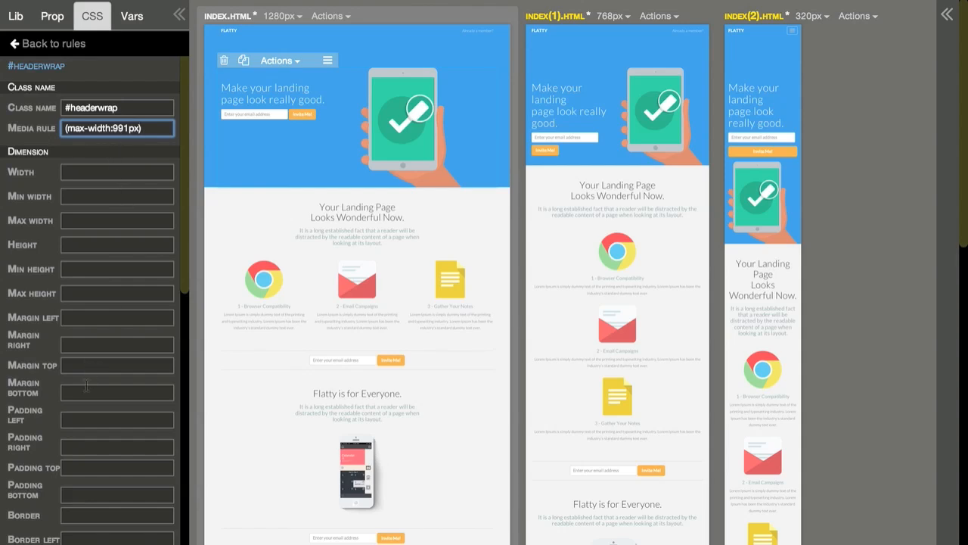
# Step: Try several top padding values in the #headerwrap rule, settle on 80px, and return to the rules list
pyautogui.click(79, 467)
pyautogui.write('0')
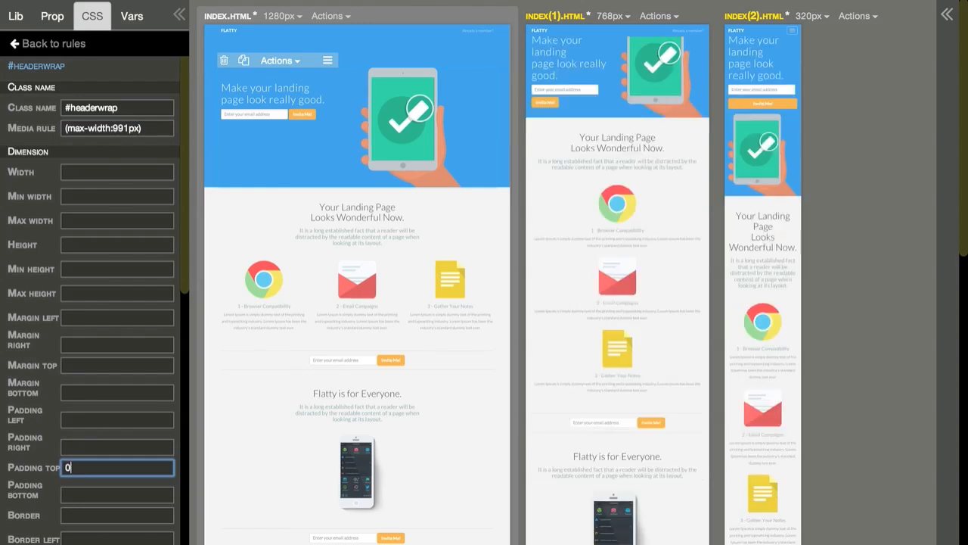
pyautogui.press('BackSpace')
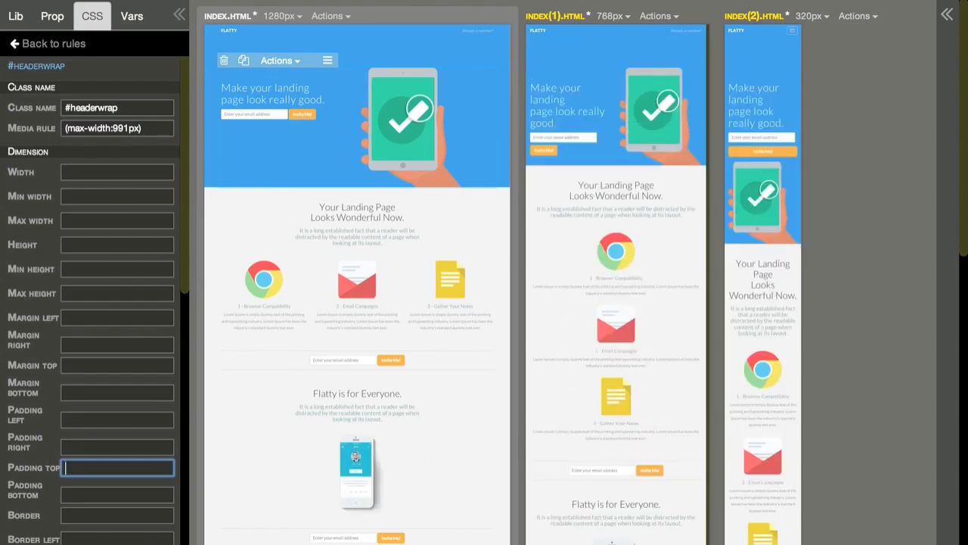
pyautogui.write('40px')
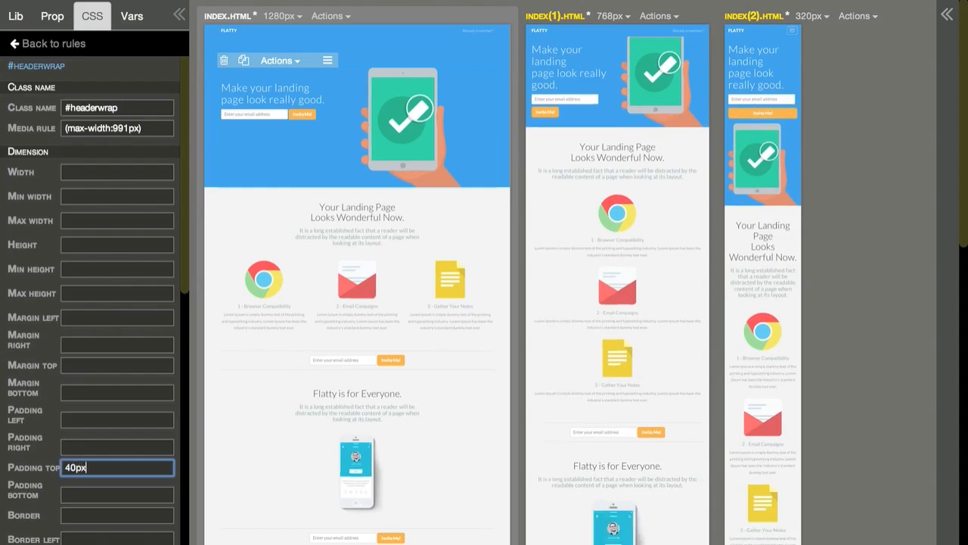
pyautogui.click(71, 468)
pyautogui.press('BackSpace')
pyautogui.write('6')
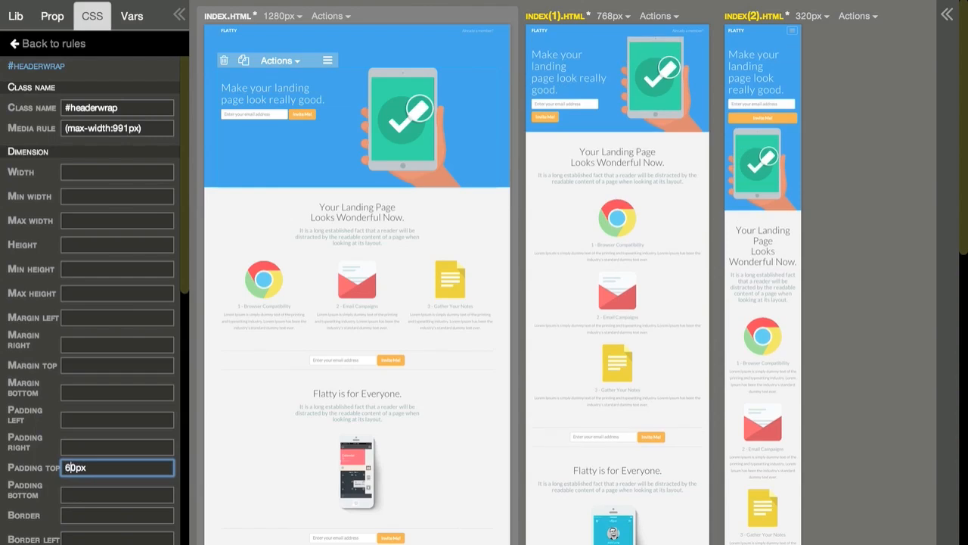
pyautogui.press('BackSpace')
pyautogui.write('7')
pyautogui.press('BackSpace')
pyautogui.write('8')
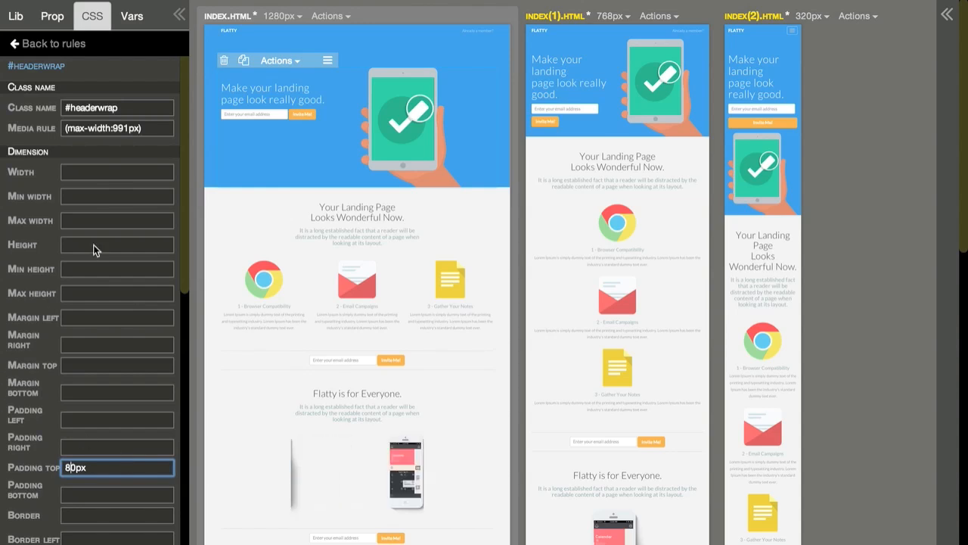
pyautogui.click(34, 44)
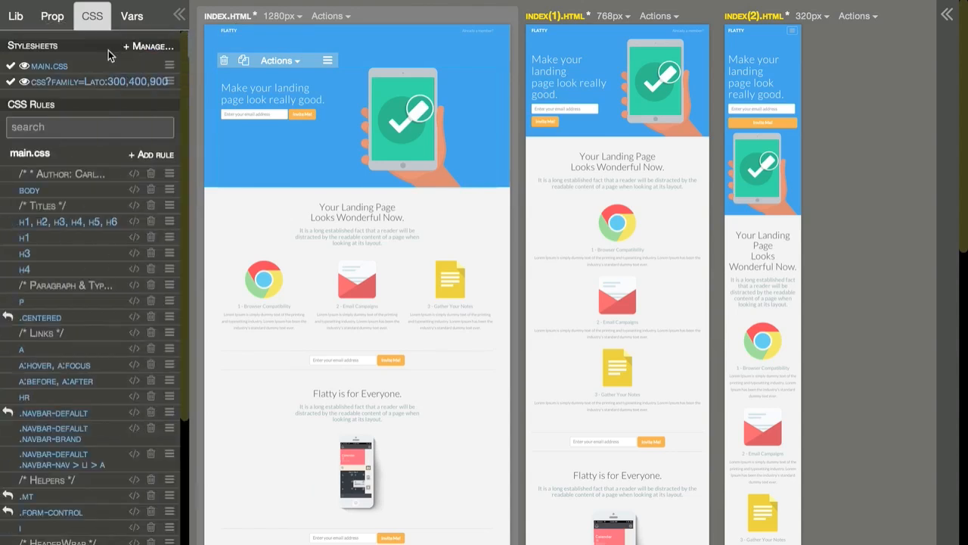
# Step: Look over the mirrored pages and set the display width of index(1).html to 1024px
pyautogui.scroll(-5, 582, 198)
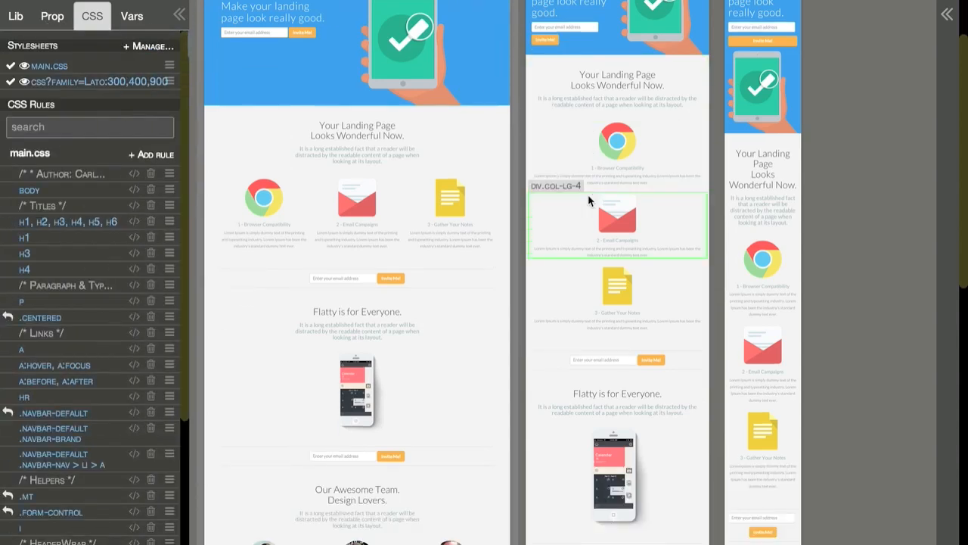
pyautogui.scroll(-2, 589, 195)
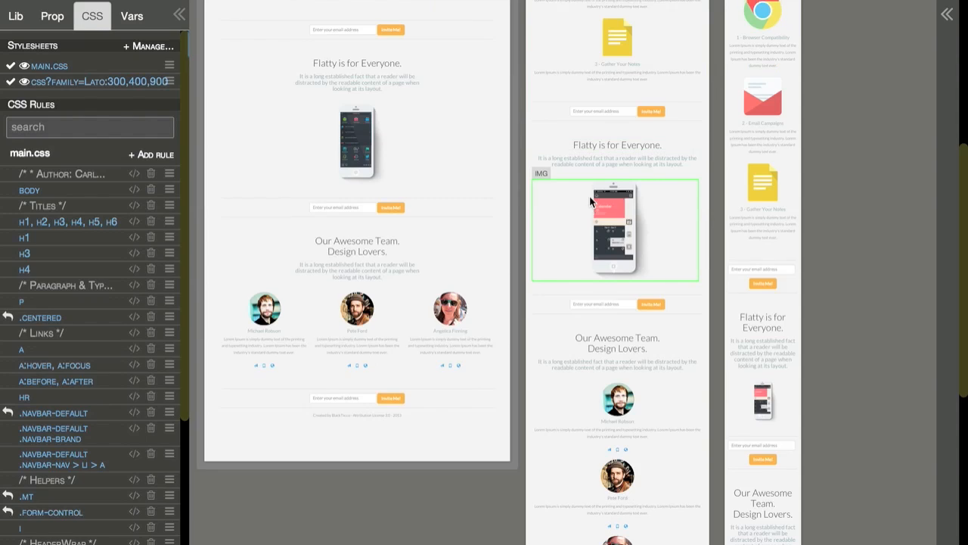
pyautogui.scroll(10, 575, 114)
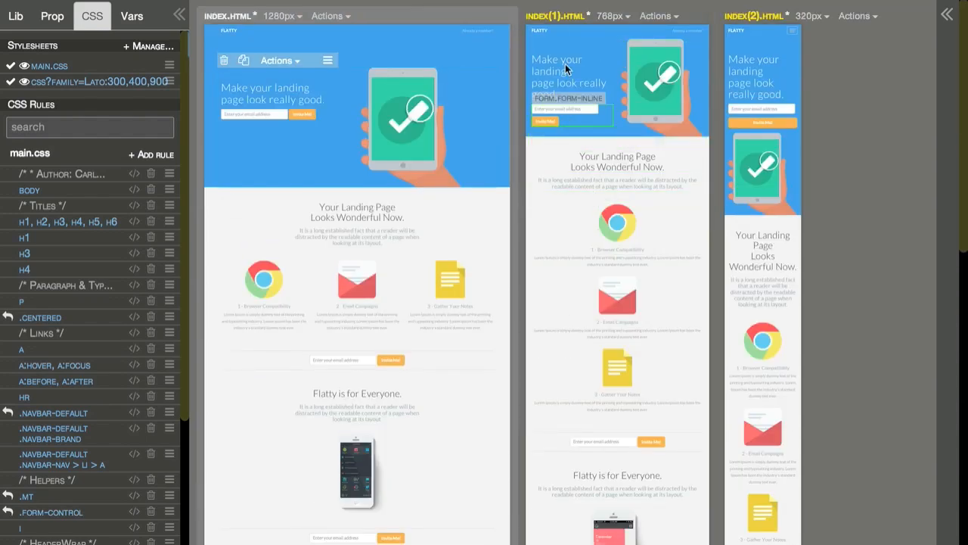
pyautogui.click(610, 16)
pyautogui.click(639, 80)
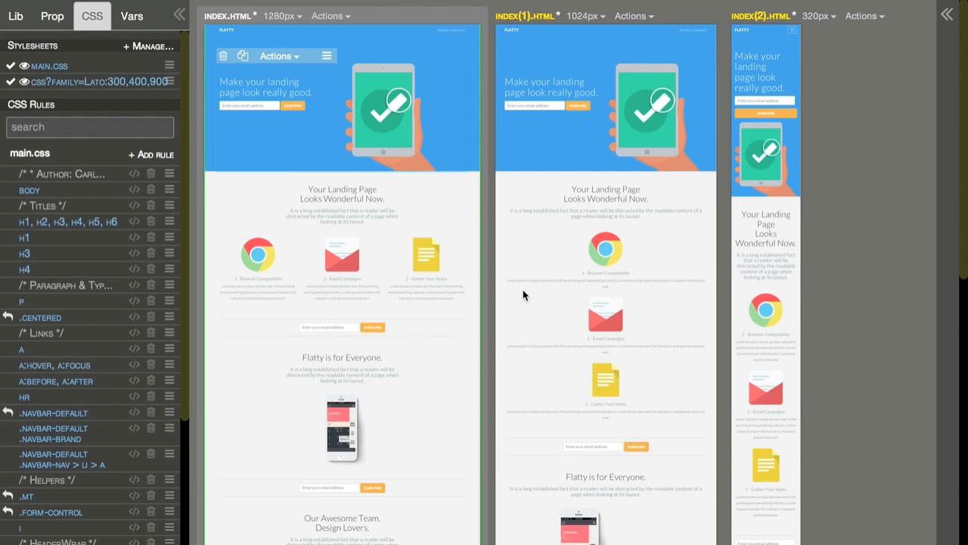
# Step: Give the "1 - Browser Compatibility" column in index.html a medium span of 4 and clear its large span
pyautogui.click(569, 273)
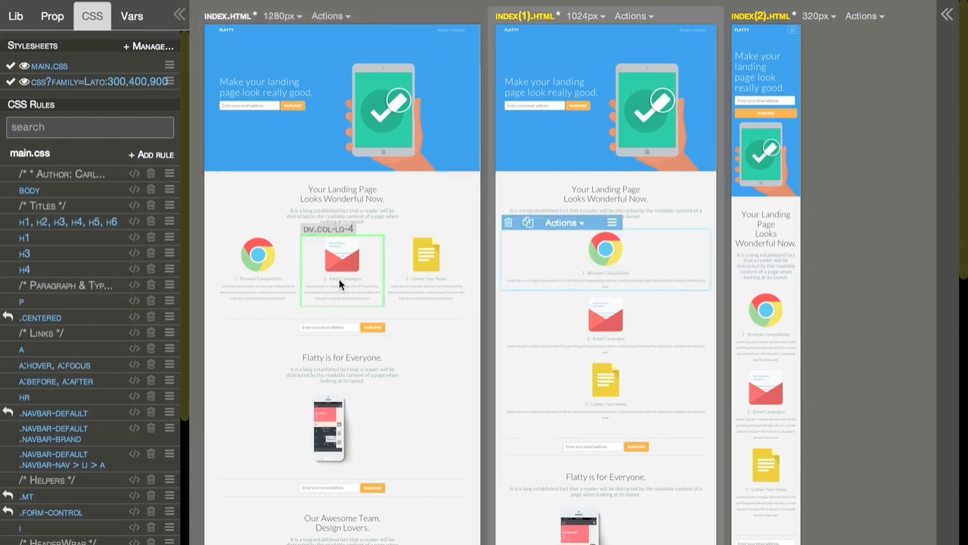
pyautogui.click(222, 275)
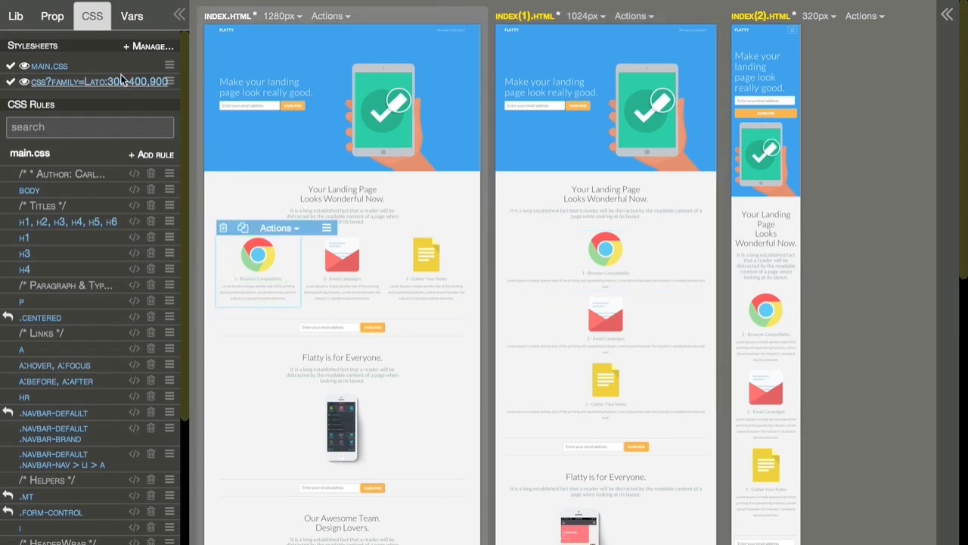
pyautogui.click(53, 17)
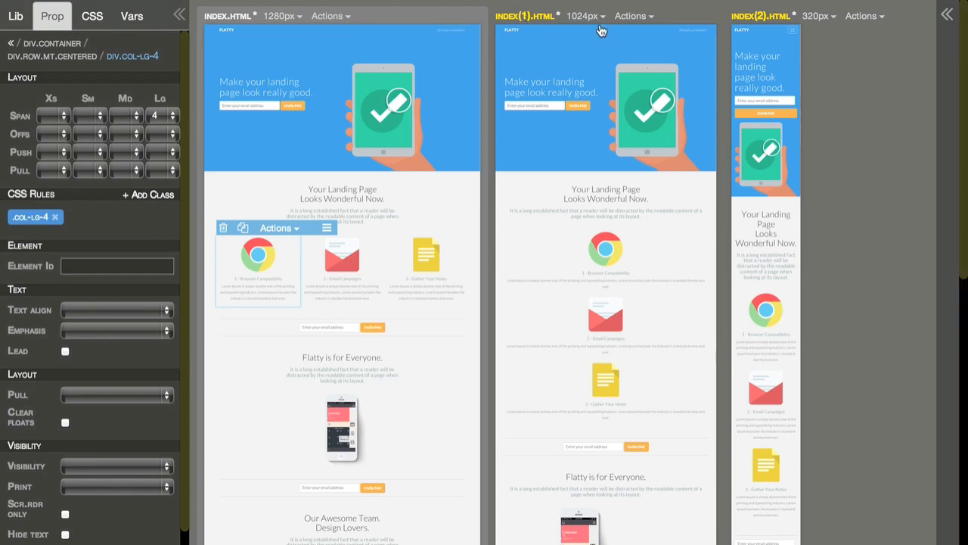
pyautogui.click(127, 116)
pyautogui.click(123, 158)
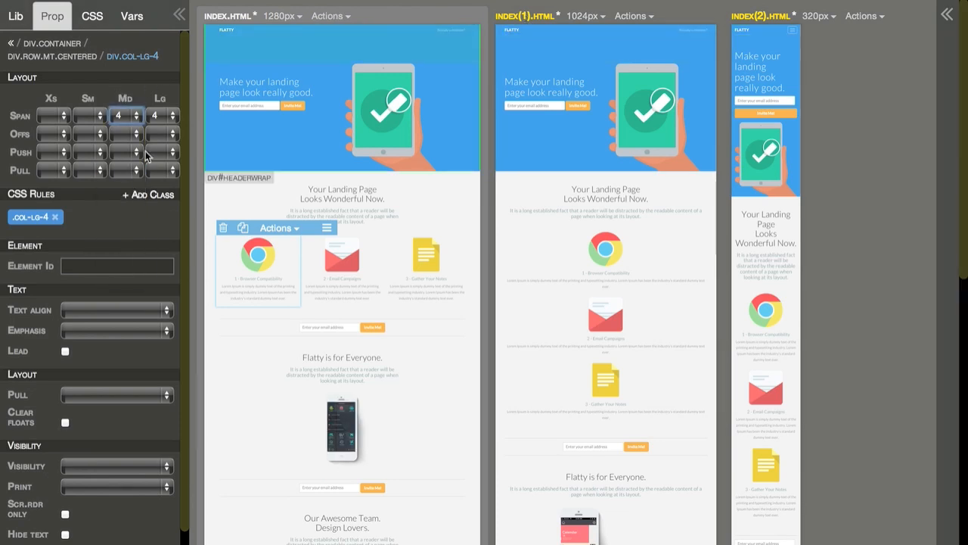
pyautogui.click(165, 115)
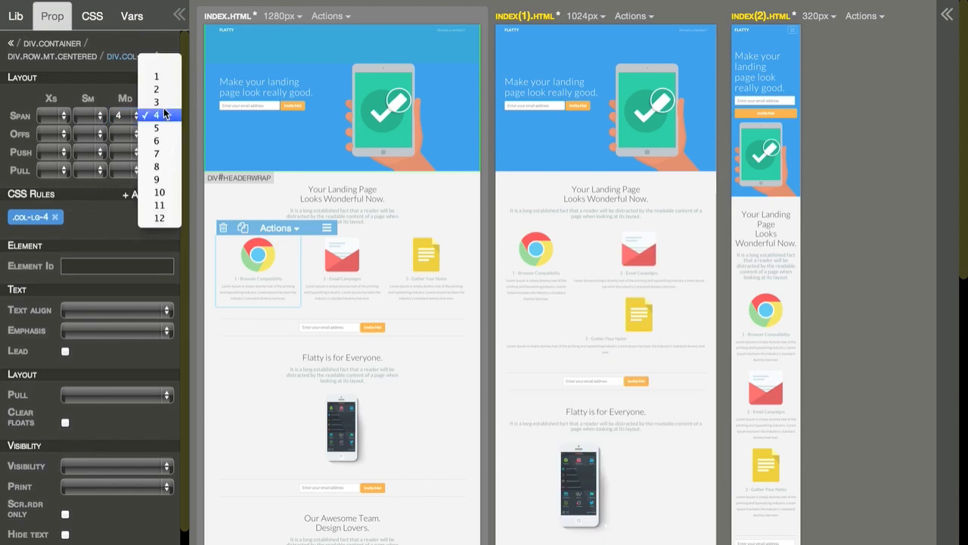
pyautogui.click(168, 64)
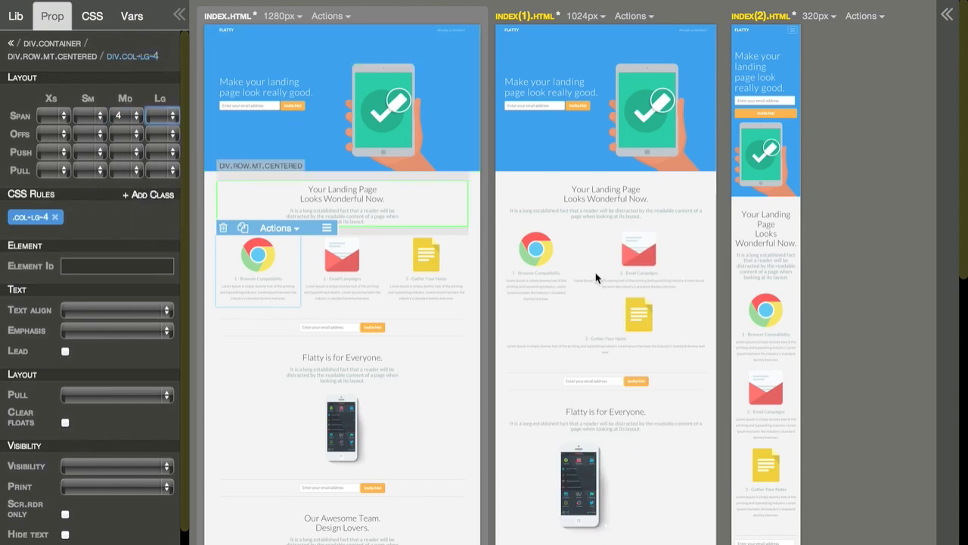
# Step: Using the element tree, give the "2 - Email Campaigns" column a medium span of 4 and clear its large span
pyautogui.click(948, 17)
pyautogui.scroll(-3, 895, 208)
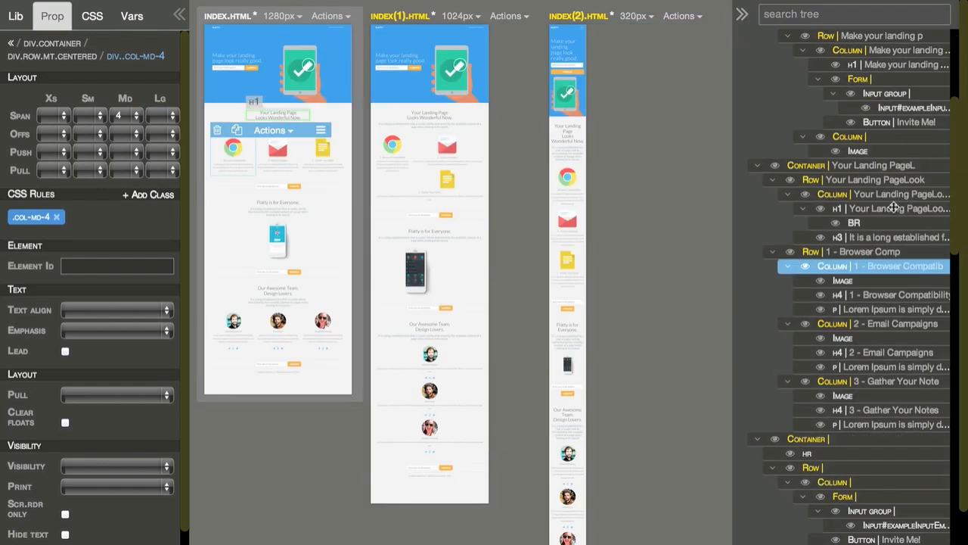
pyautogui.click(851, 323)
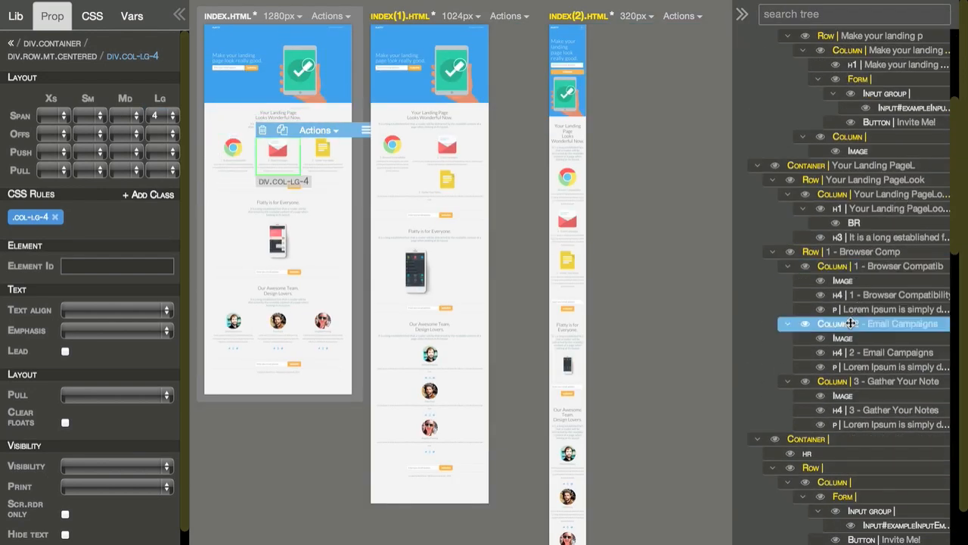
pyautogui.click(121, 116)
pyautogui.click(123, 166)
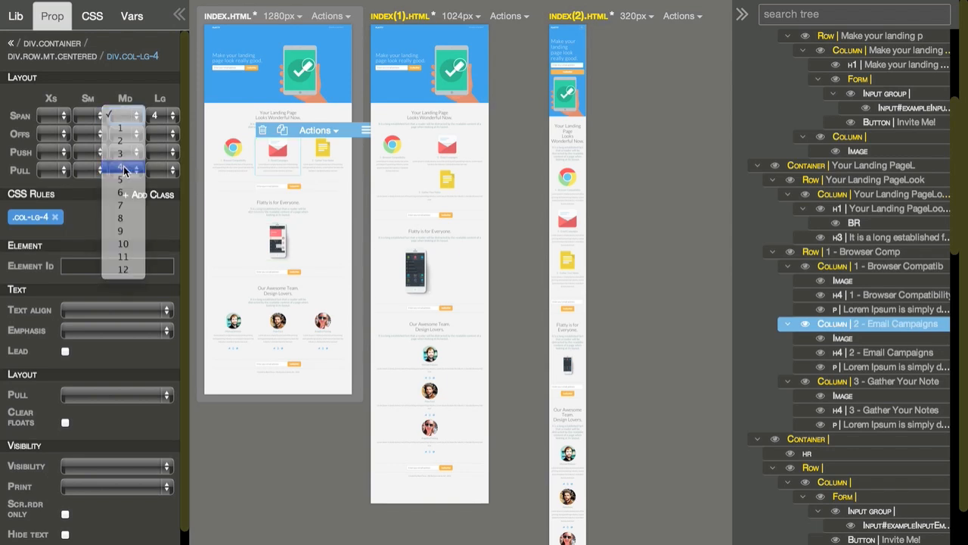
pyautogui.click(161, 115)
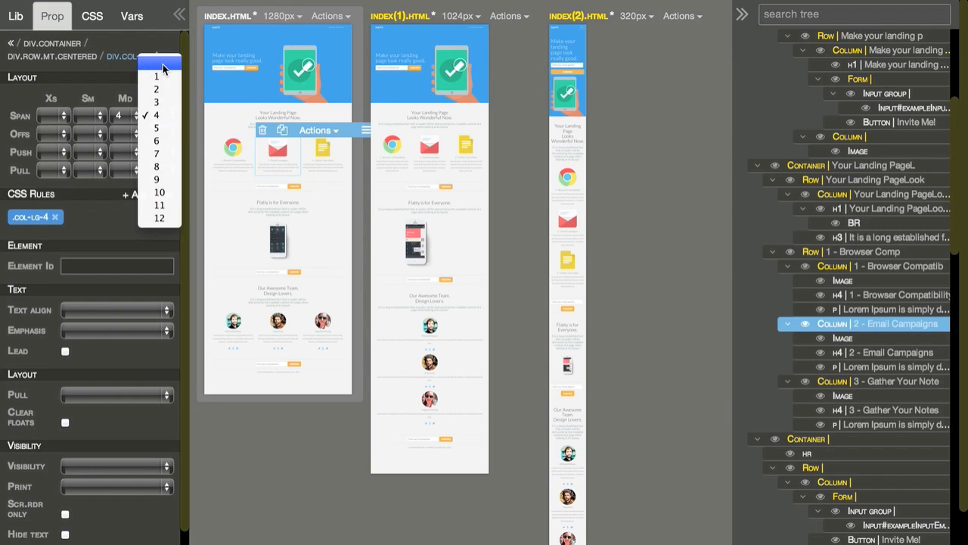
pyautogui.click(155, 66)
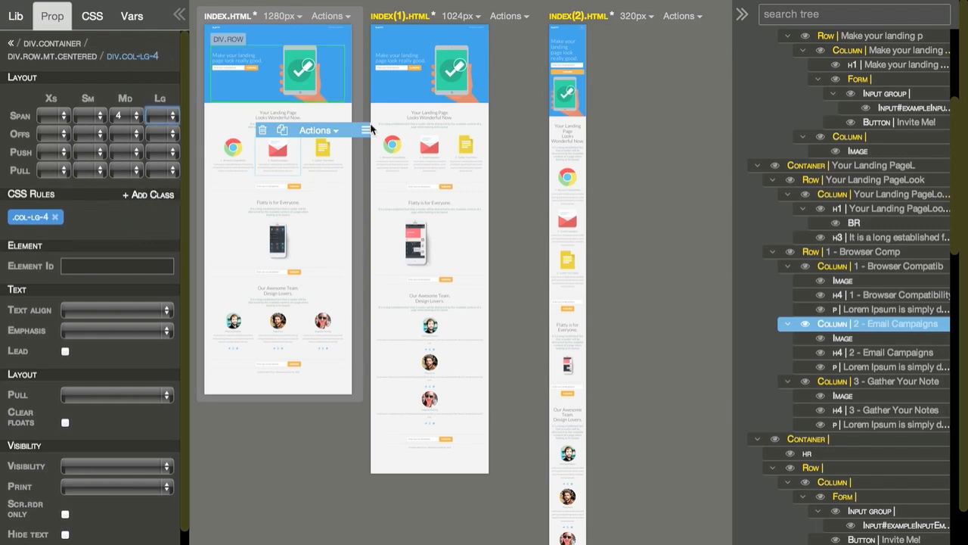
# Step: Clear the large span of the "3 - Gather Your Notes" column and set its medium span to 4
pyautogui.click(835, 381)
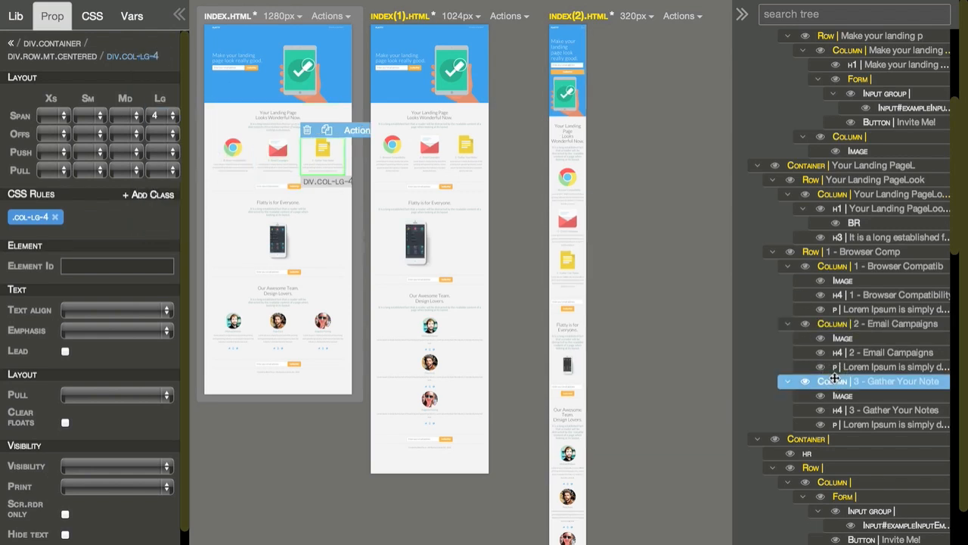
pyautogui.click(166, 116)
pyautogui.click(155, 66)
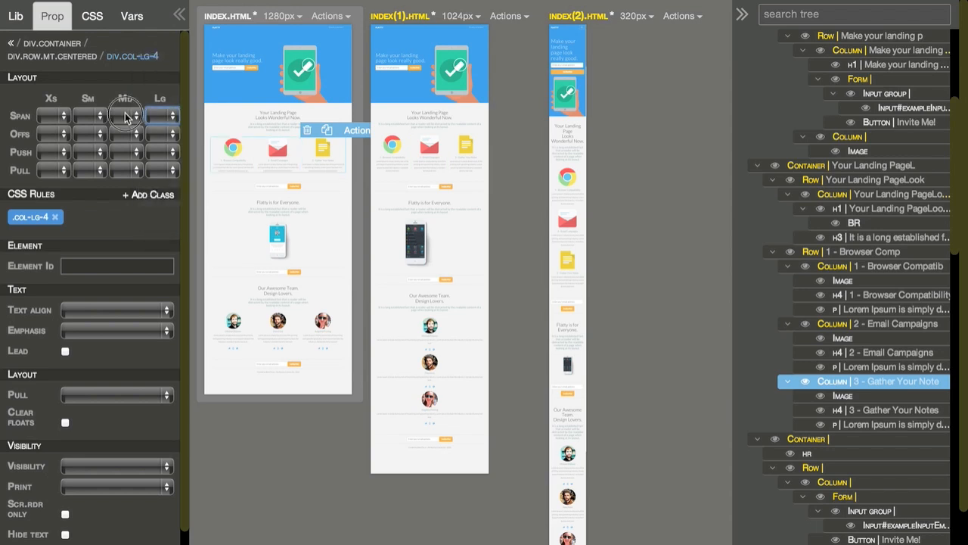
pyautogui.click(127, 116)
pyautogui.click(123, 168)
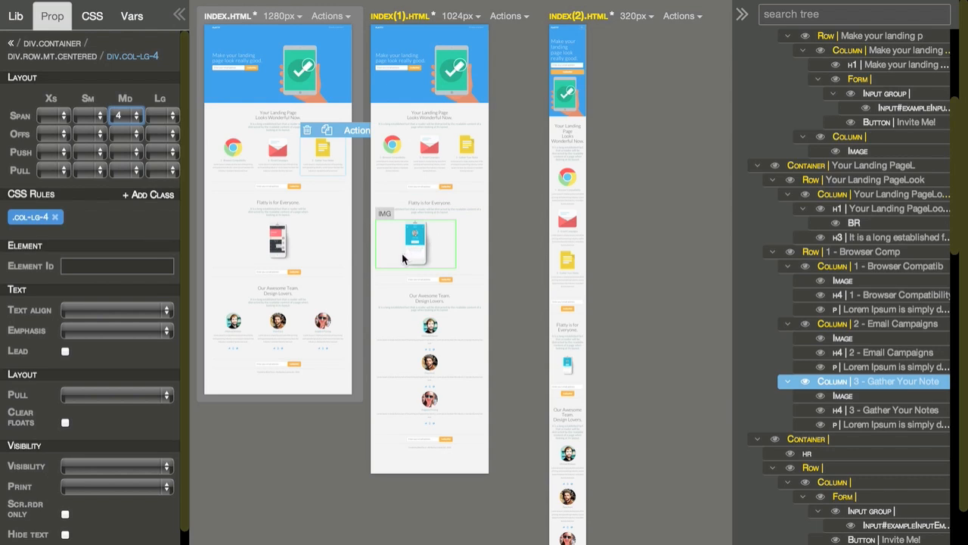
# Step: Give the column holding the phone carousel a small span of 10 and a small offset of 1
pyautogui.click(316, 262)
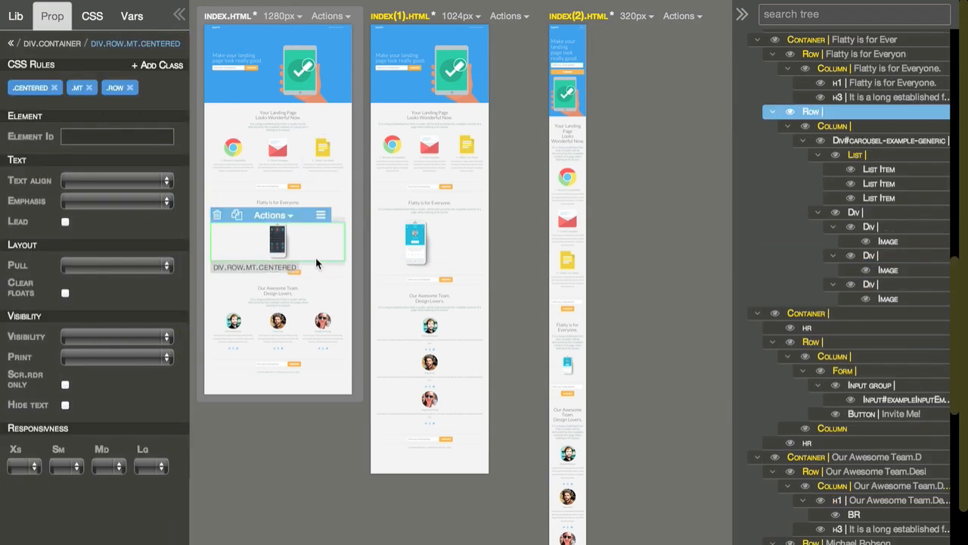
pyautogui.click(864, 129)
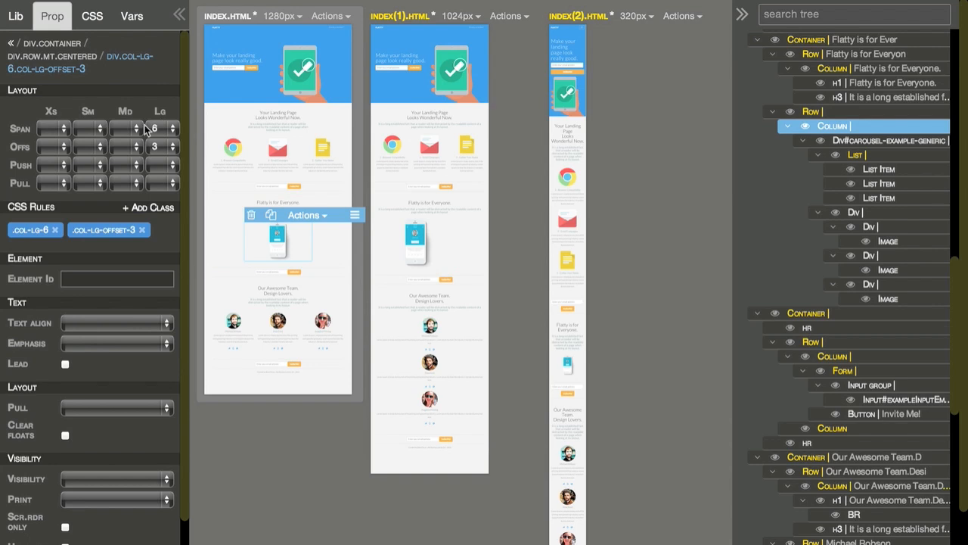
pyautogui.click(120, 129)
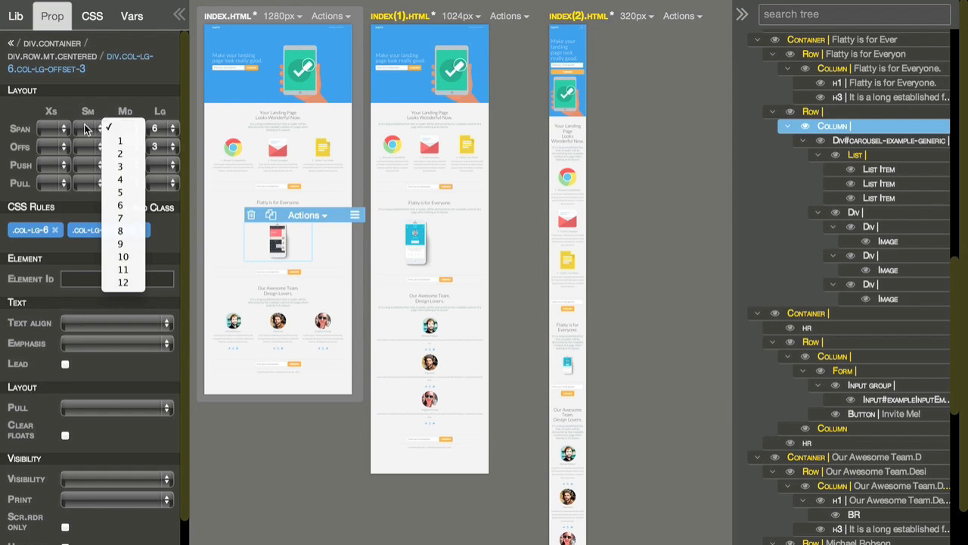
pyautogui.click(86, 128)
pyautogui.click(86, 129)
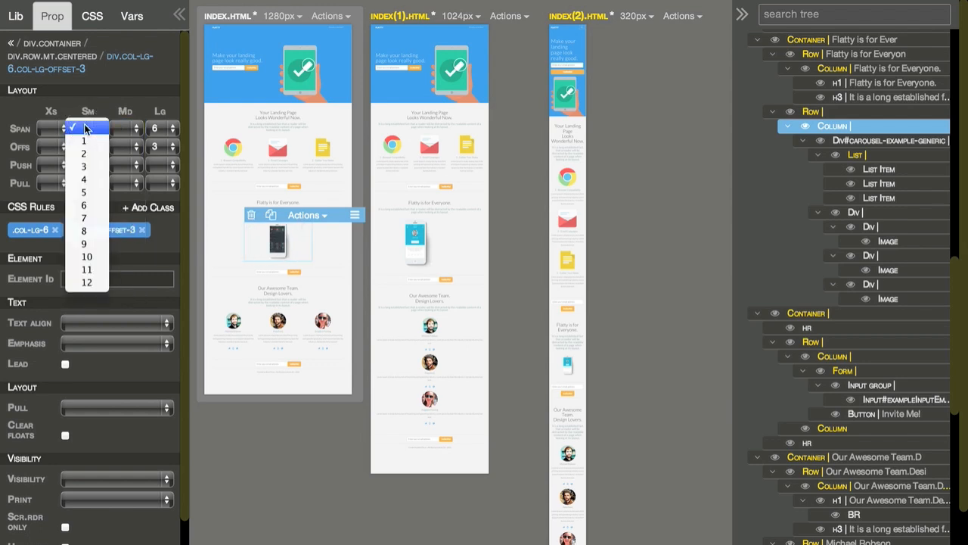
pyautogui.click(88, 256)
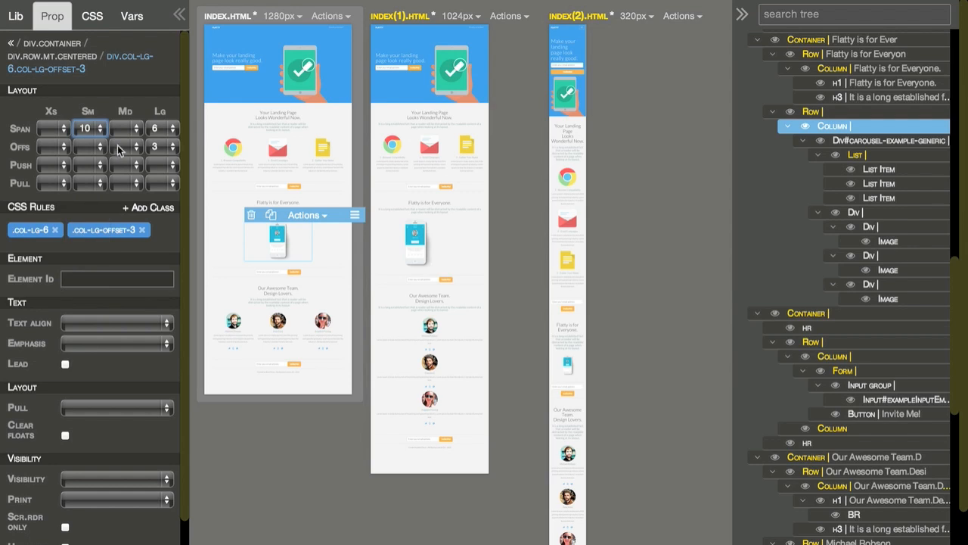
pyautogui.click(90, 149)
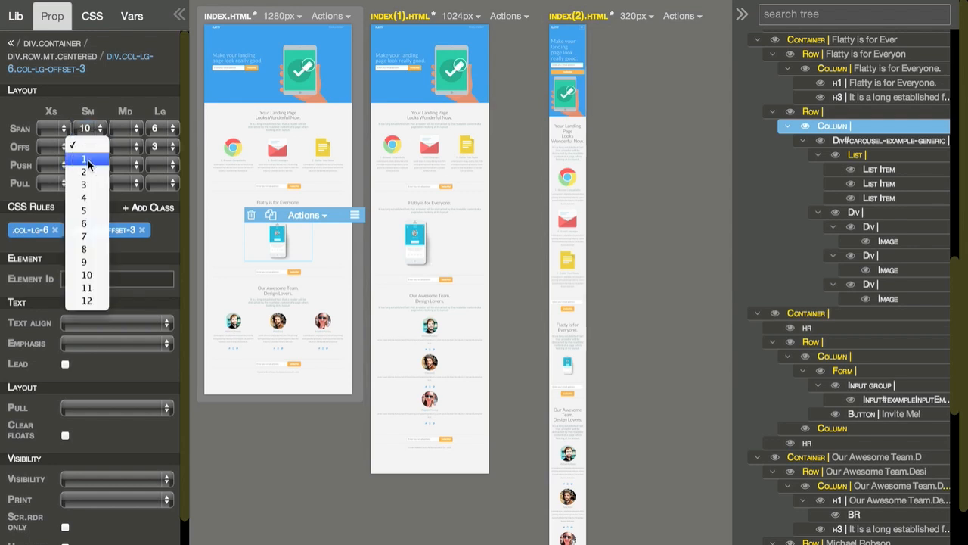
pyautogui.click(89, 164)
# Step: Give the column holding the phone carousel a medium span of 8 and a medium offset of 2
pyautogui.click(121, 129)
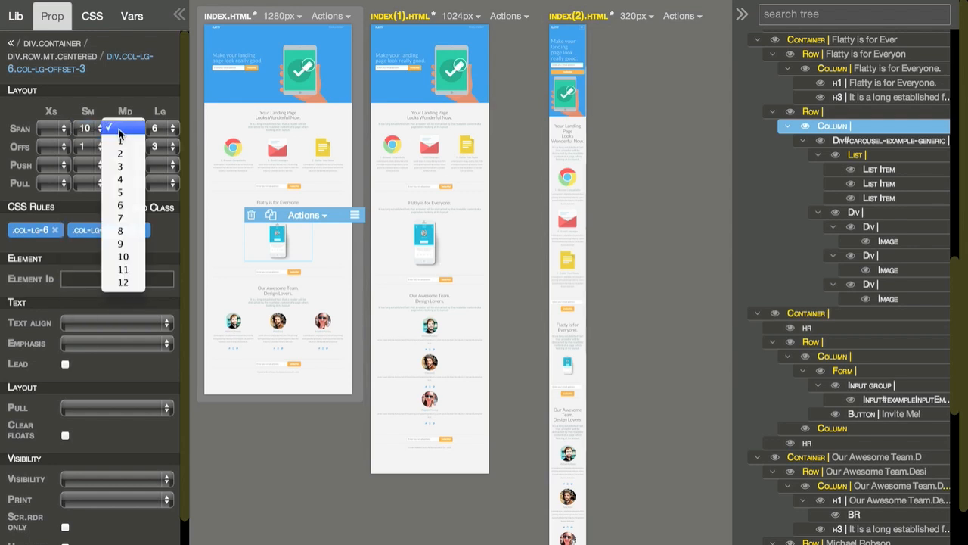
pyautogui.click(123, 231)
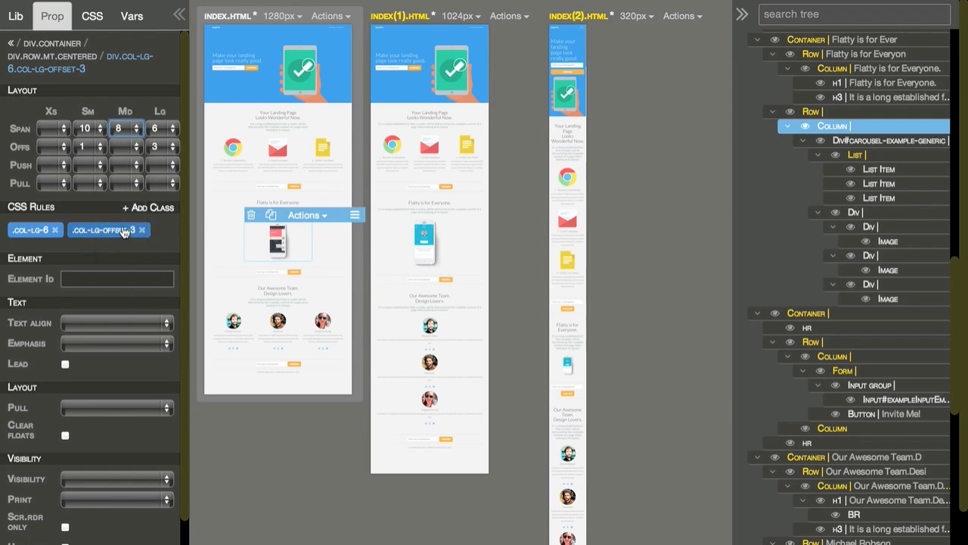
pyautogui.click(127, 147)
pyautogui.click(125, 172)
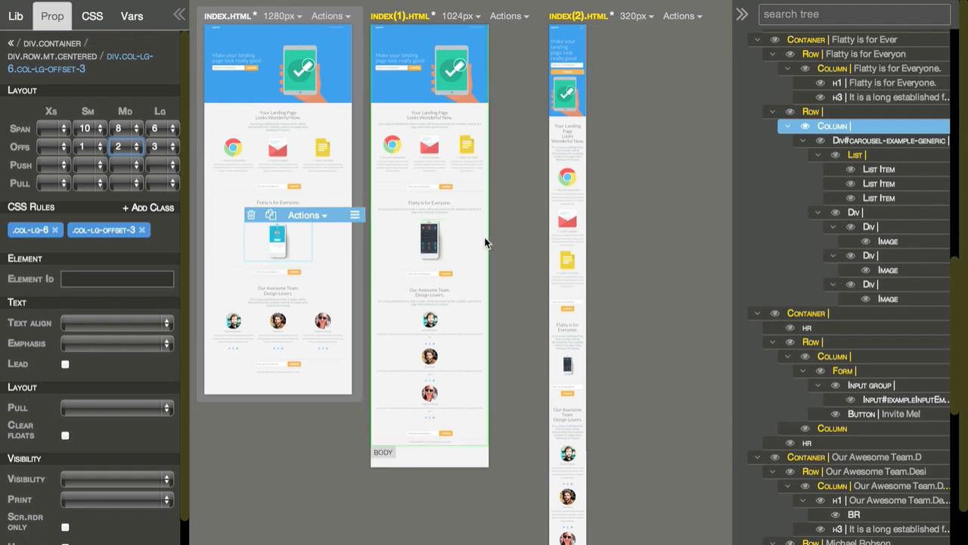
# Step: Give the first team member's column in index.html a medium span of 4 and clear its large span
pyautogui.click(449, 333)
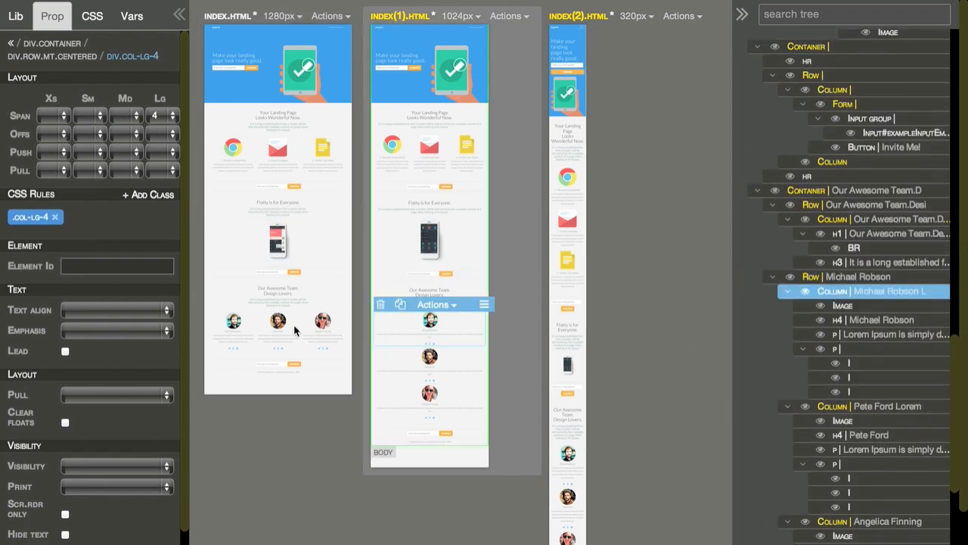
pyautogui.click(247, 344)
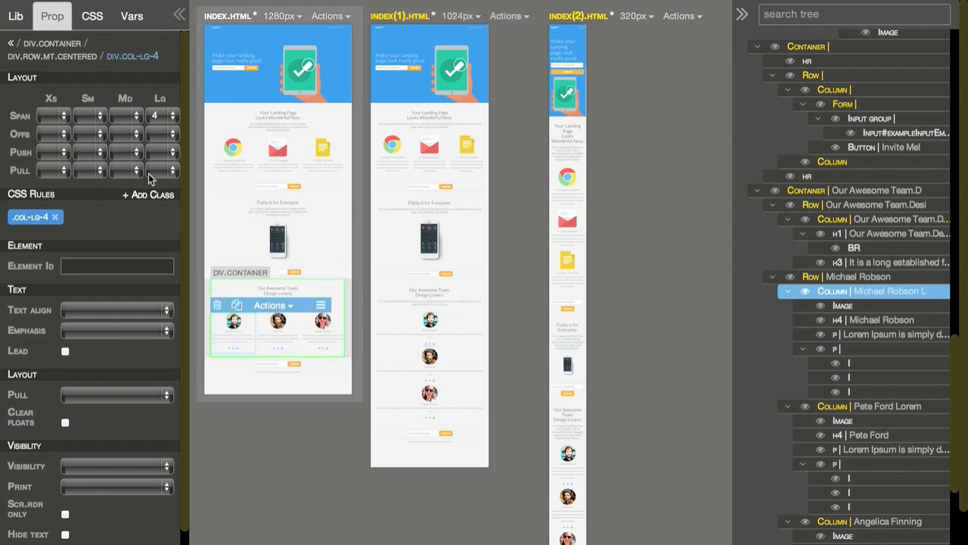
pyautogui.click(129, 117)
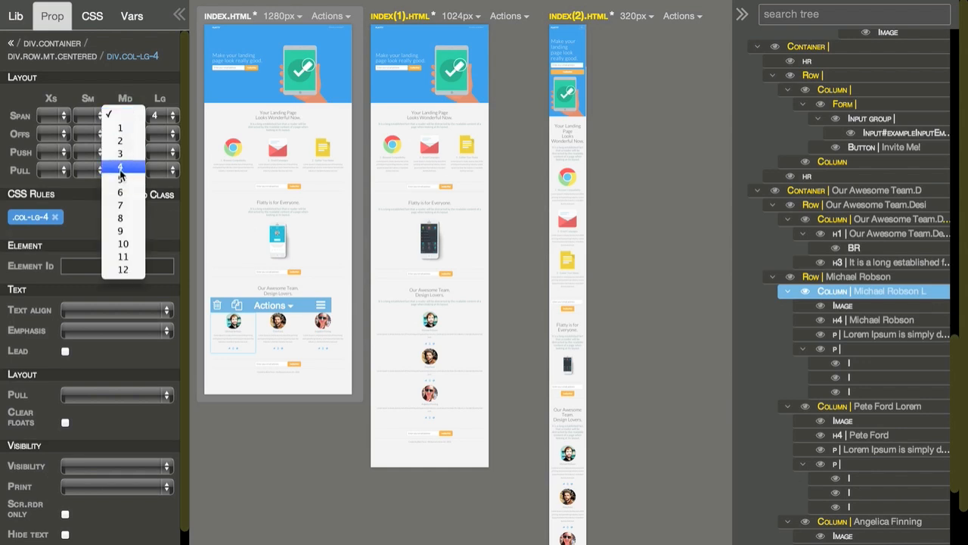
pyautogui.click(121, 170)
pyautogui.click(159, 118)
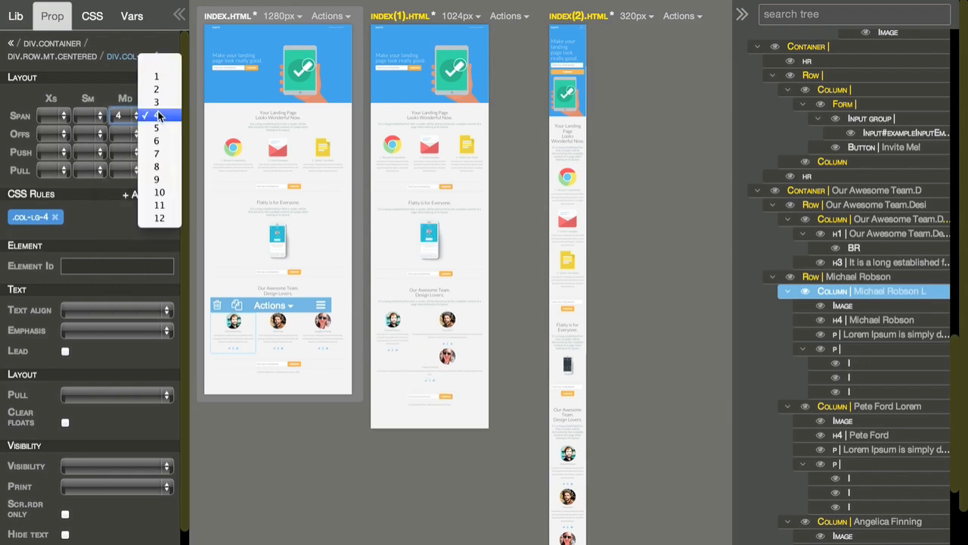
pyautogui.click(172, 62)
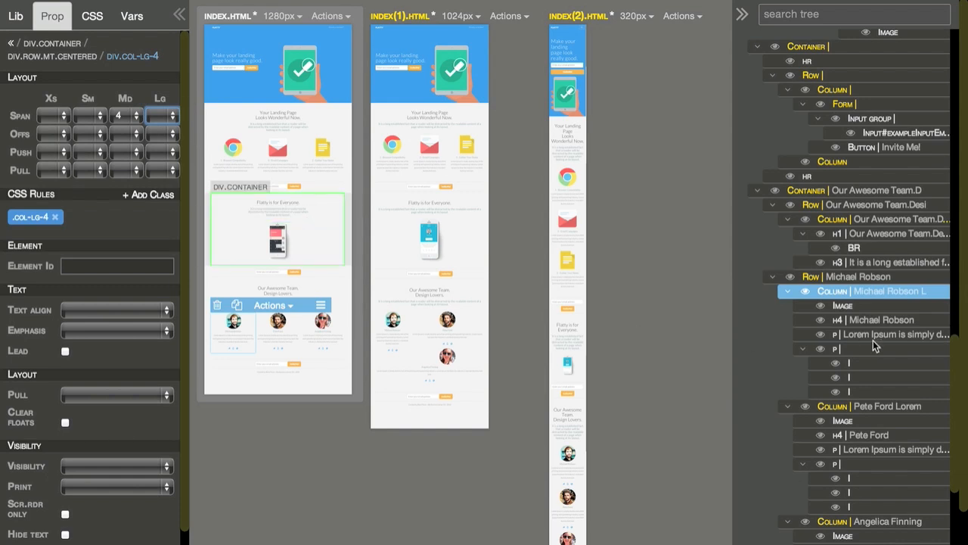
# Step: Using the element tree, give the second team member's column a medium span of 4 and clear its large span
pyautogui.click(859, 406)
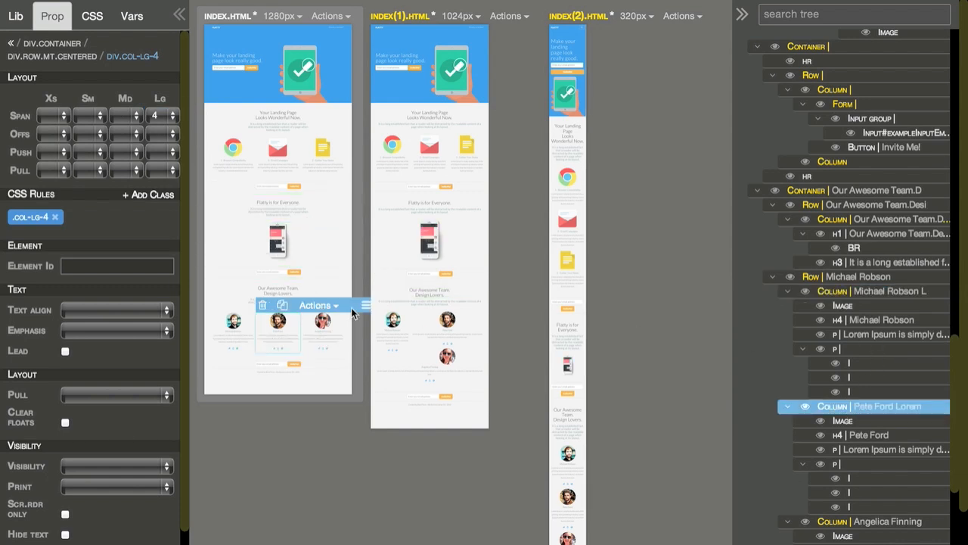
pyautogui.click(134, 116)
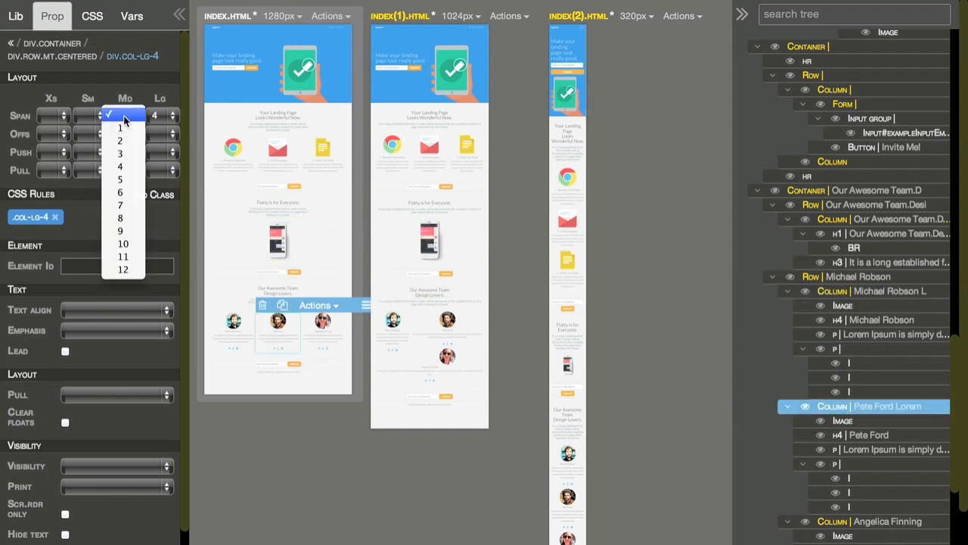
pyautogui.click(120, 166)
pyautogui.click(162, 116)
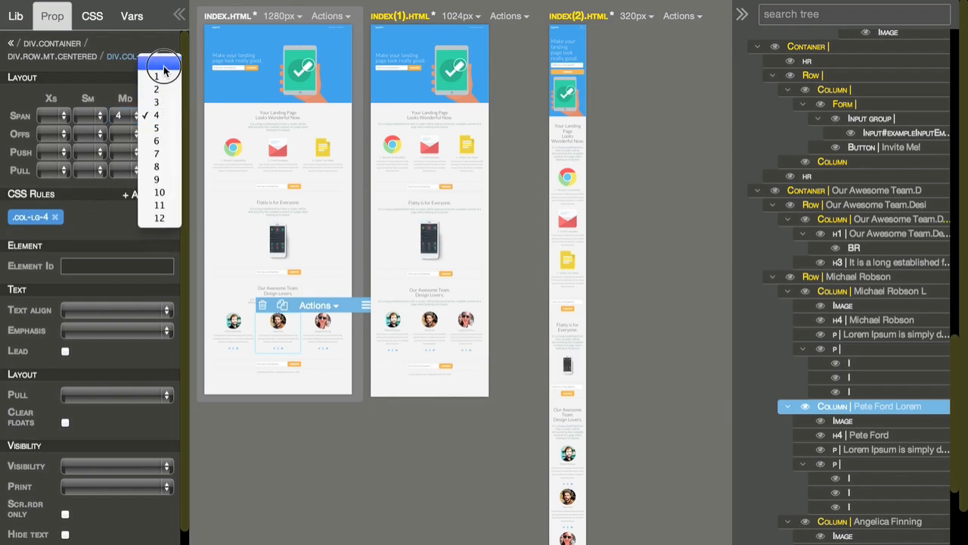
pyautogui.click(160, 65)
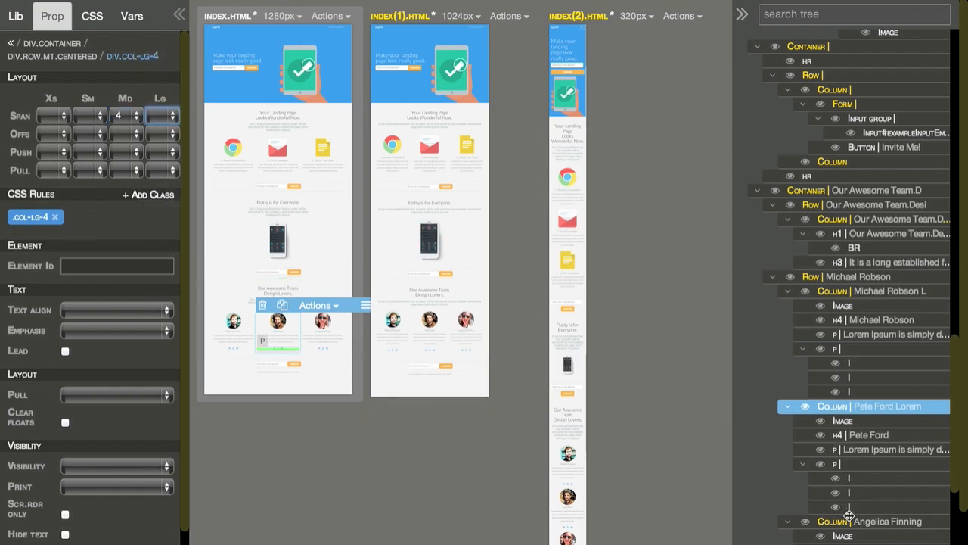
# Step: Set the third team member's column to a medium span of 4 and clear its large span
pyautogui.click(849, 522)
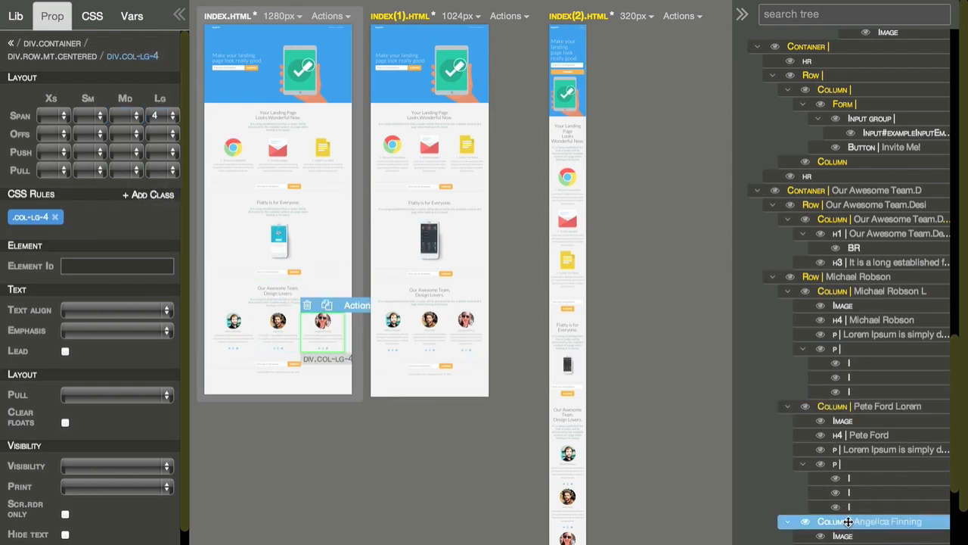
pyautogui.click(130, 116)
pyautogui.click(120, 166)
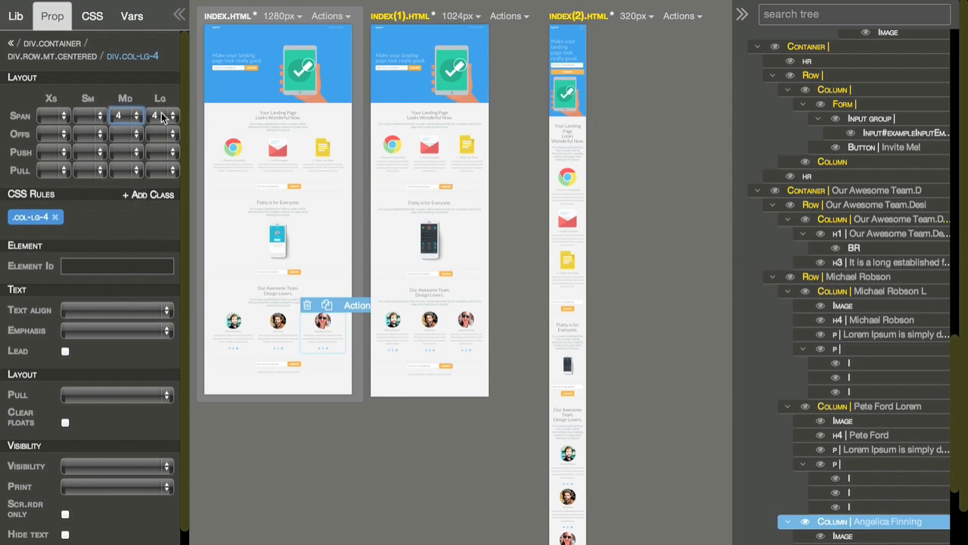
pyautogui.click(163, 115)
pyautogui.click(167, 63)
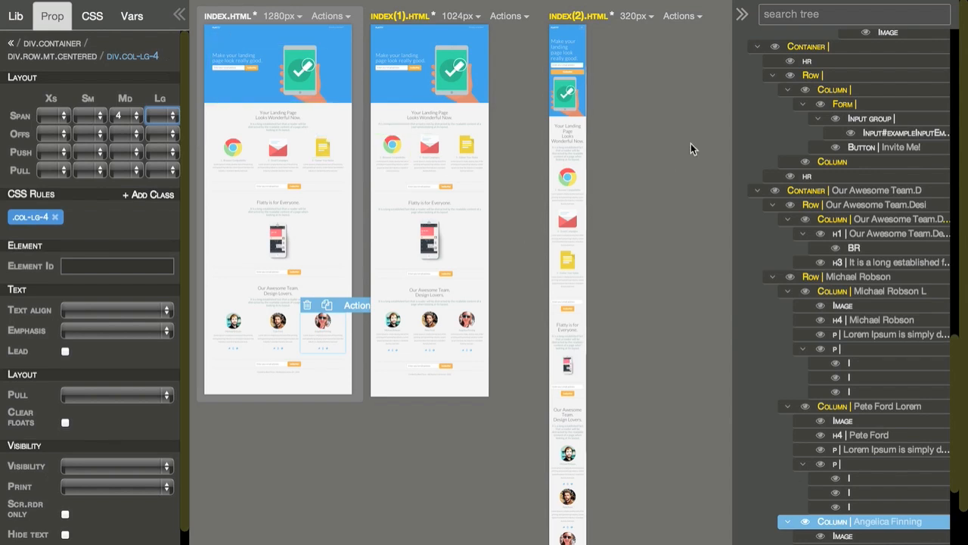
# Step: Collapse both side panels and compare the whole page across the 1280px, 1024px and 320px views
pyautogui.click(742, 14)
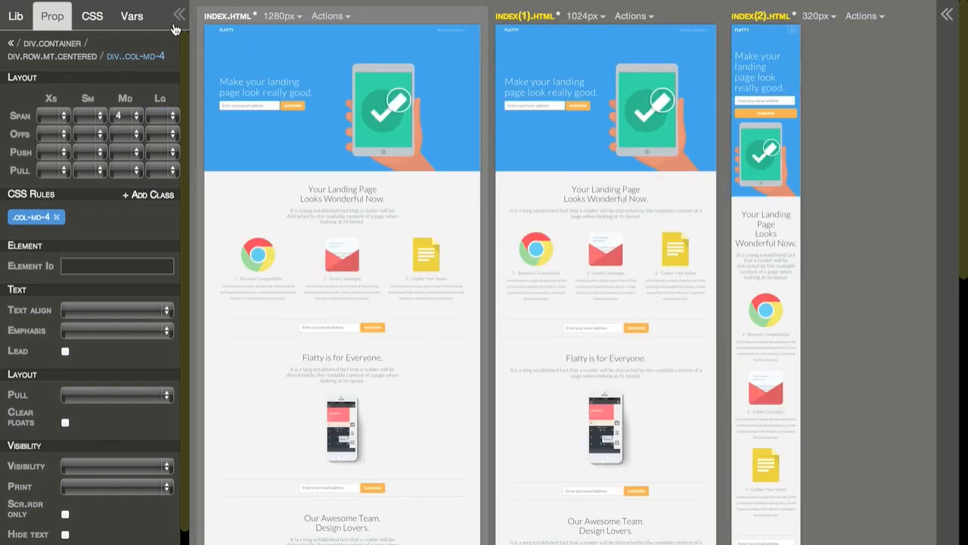
pyautogui.click(179, 14)
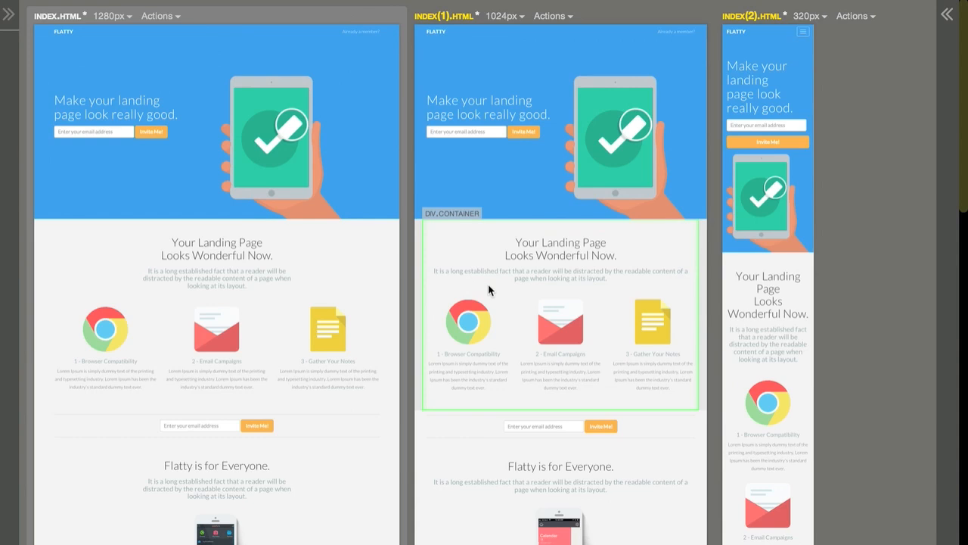
pyautogui.scroll(-10, 488, 283)
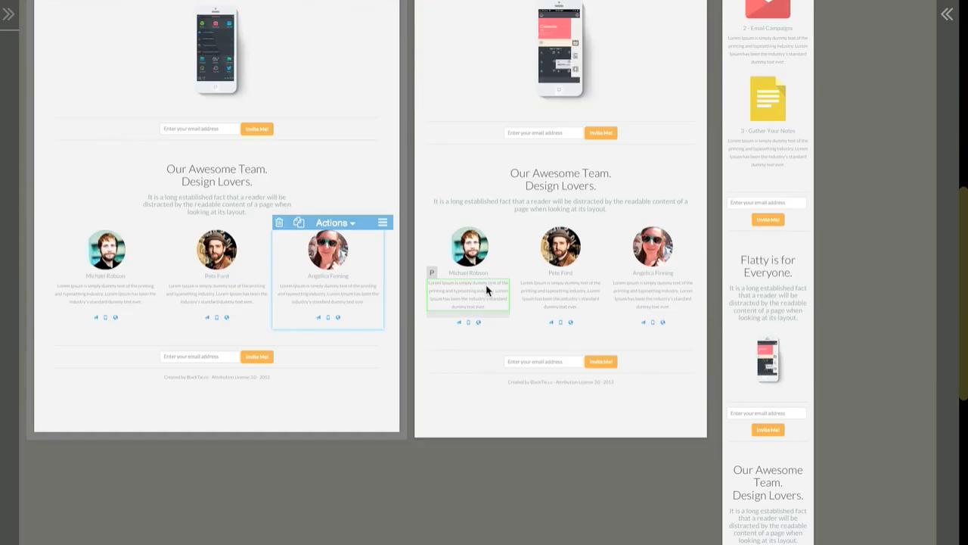
pyautogui.scroll(5, 610, 385)
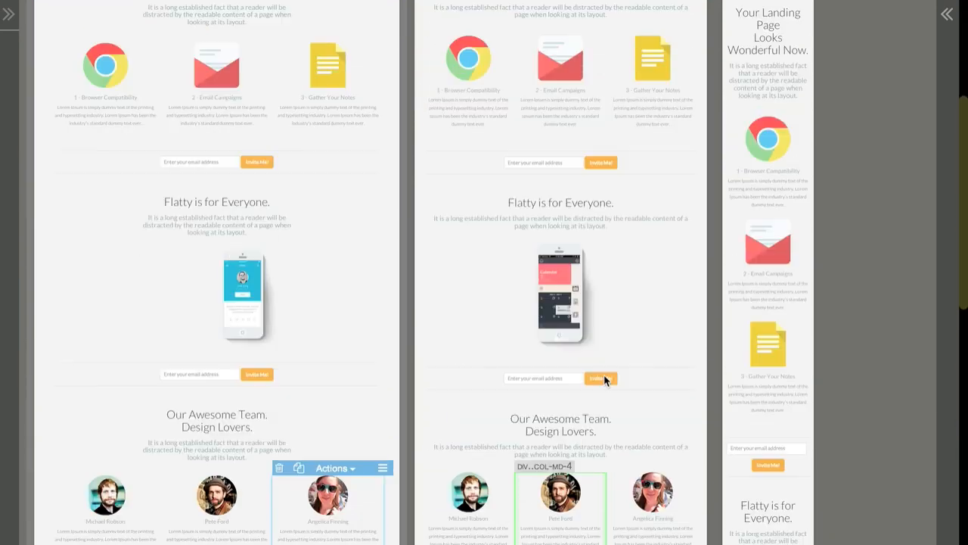
pyautogui.scroll(5, 604, 380)
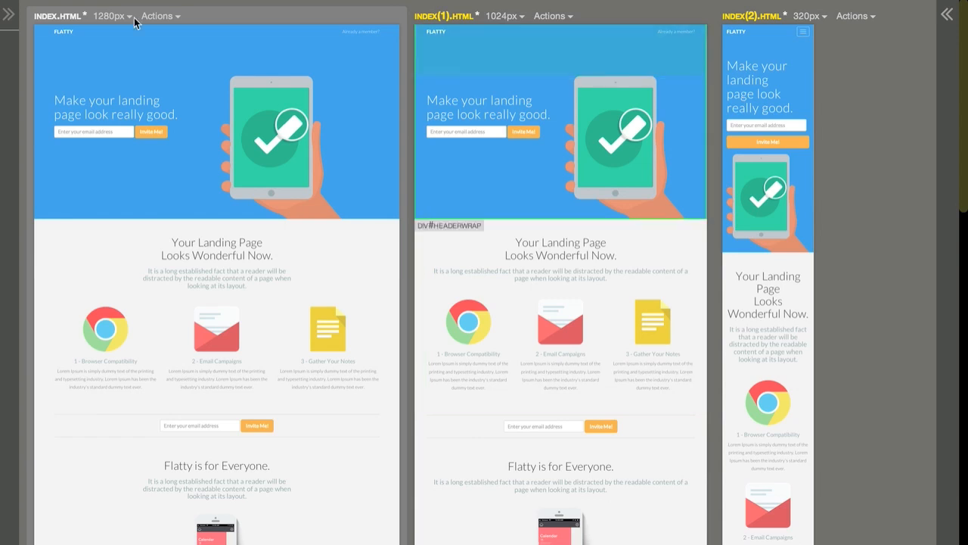
# Step: Add a new variable named headerBck to main.css
pyautogui.click(8, 15)
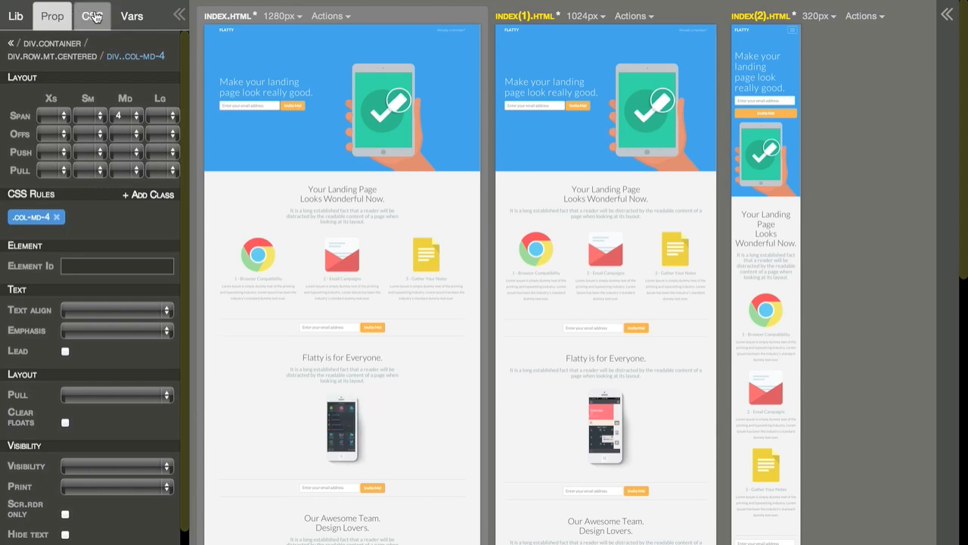
pyautogui.click(128, 16)
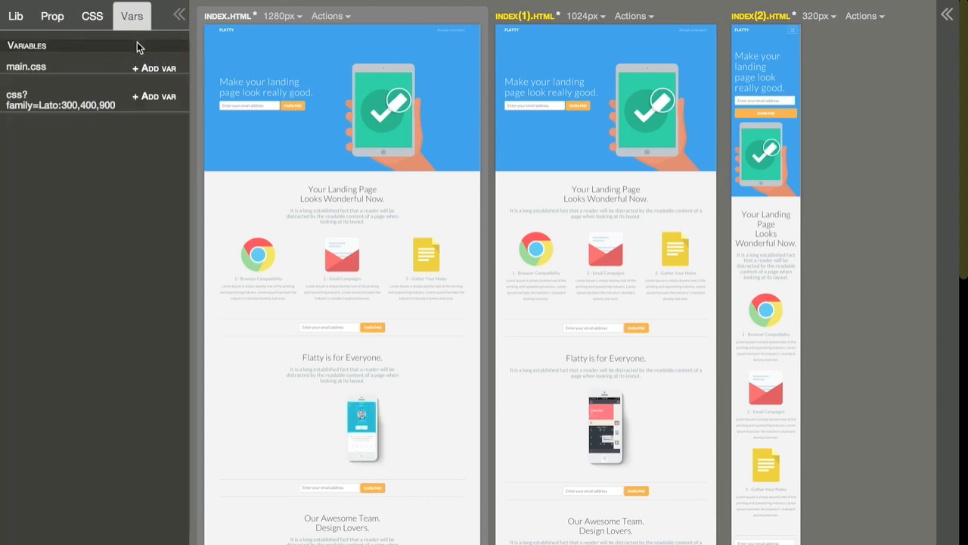
pyautogui.click(148, 68)
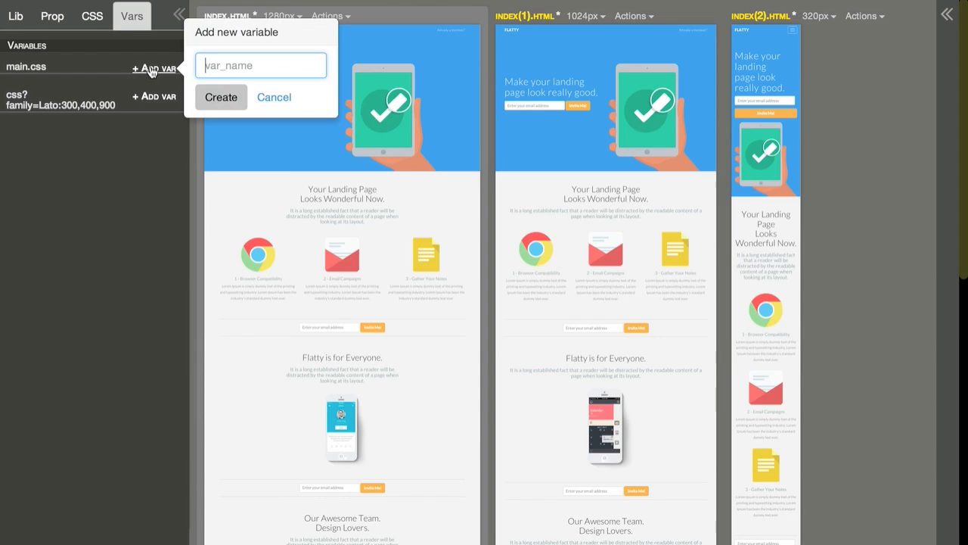
pyautogui.write('bck')
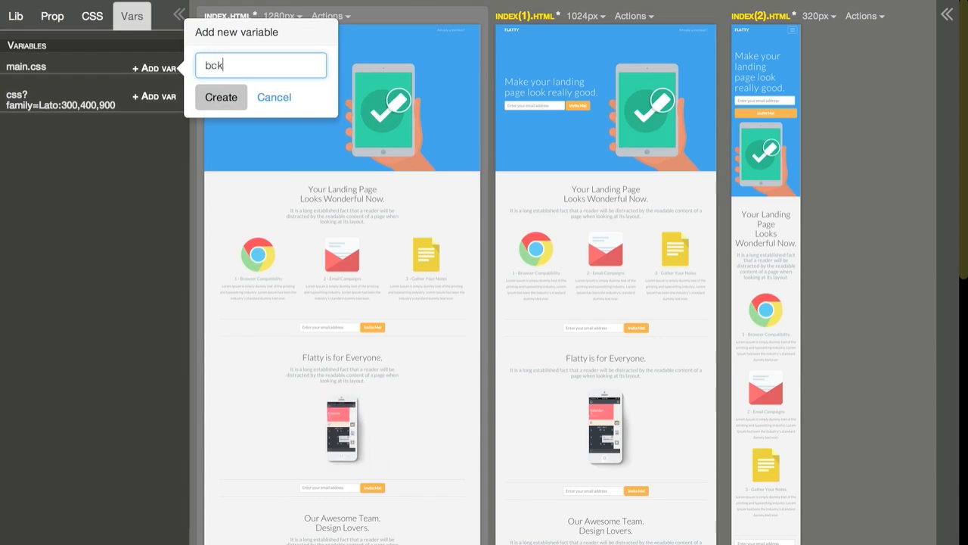
pyautogui.press('BackSpace')
pyautogui.press('BackSpace')
pyautogui.write('headerBck')
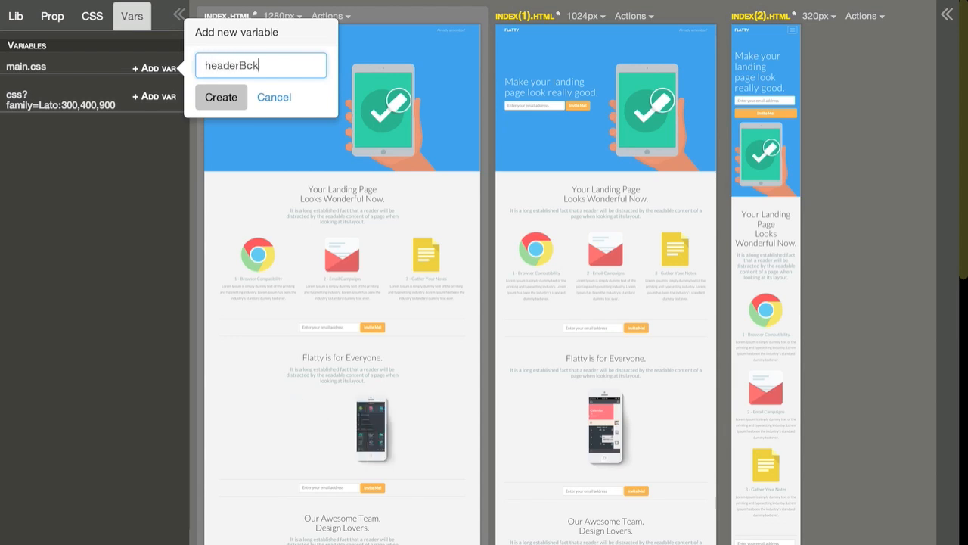
pyautogui.click(210, 93)
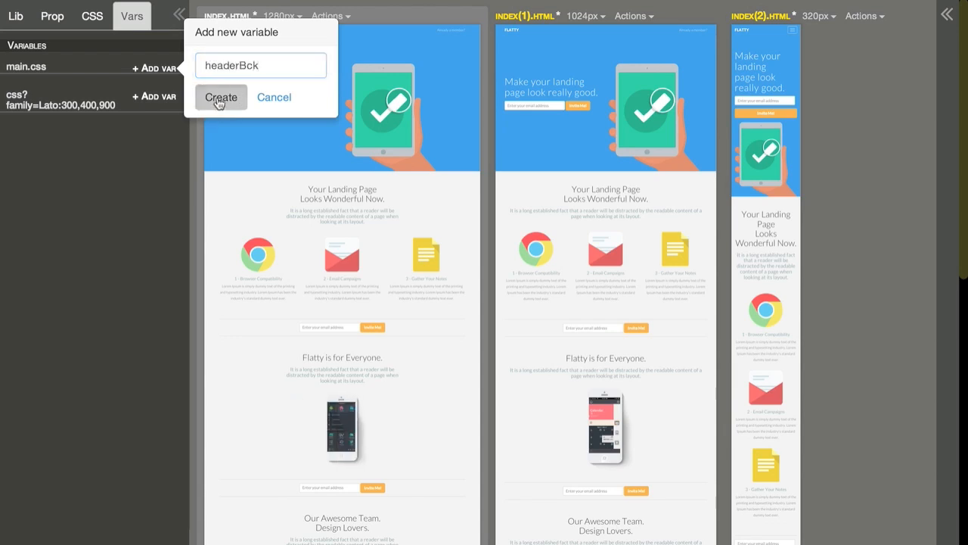
pyautogui.click(95, 19)
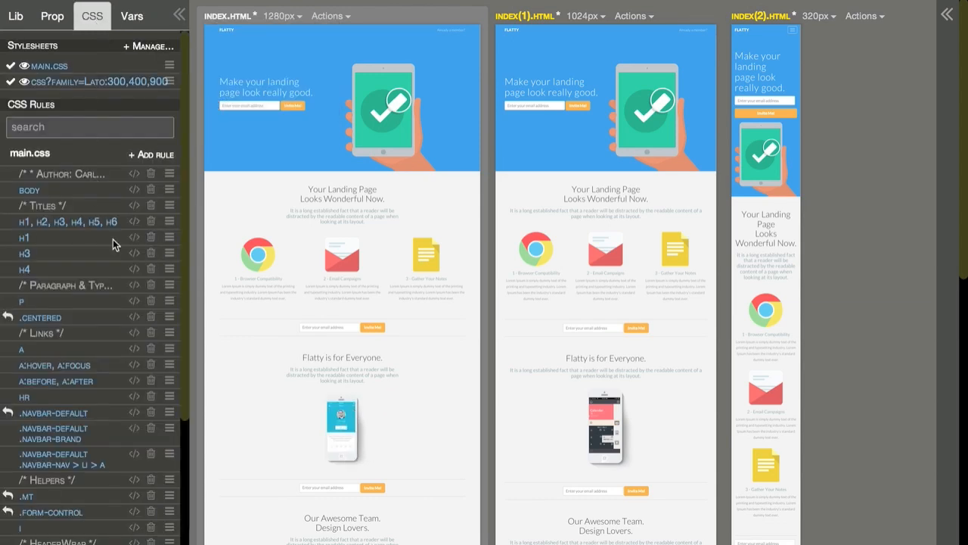
pyautogui.scroll(-1, 80, 319)
pyautogui.scroll(-5, 80, 319)
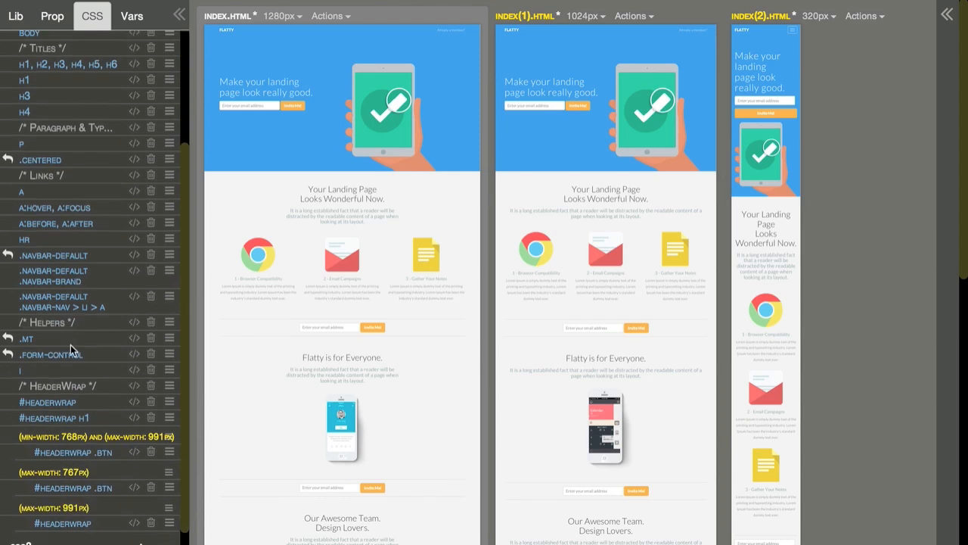
pyautogui.click(58, 401)
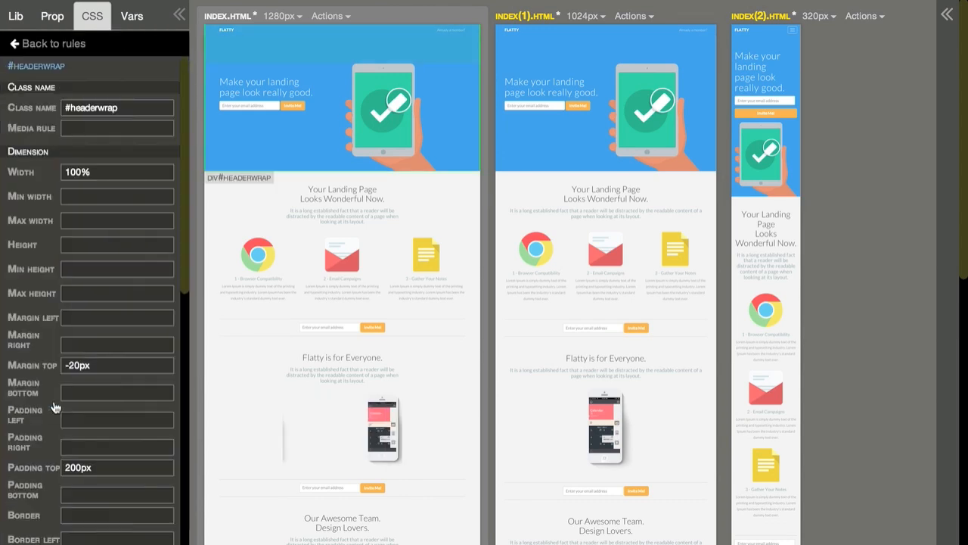
pyautogui.scroll(-18, 55, 391)
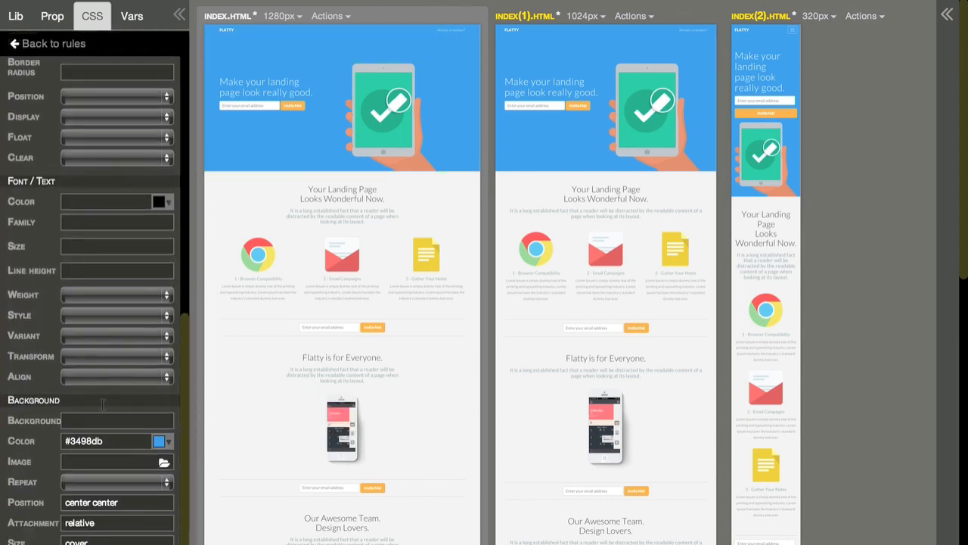
pyautogui.moveTo(104, 436); pyautogui.dragTo(62, 444)
pyautogui.press('super+c')
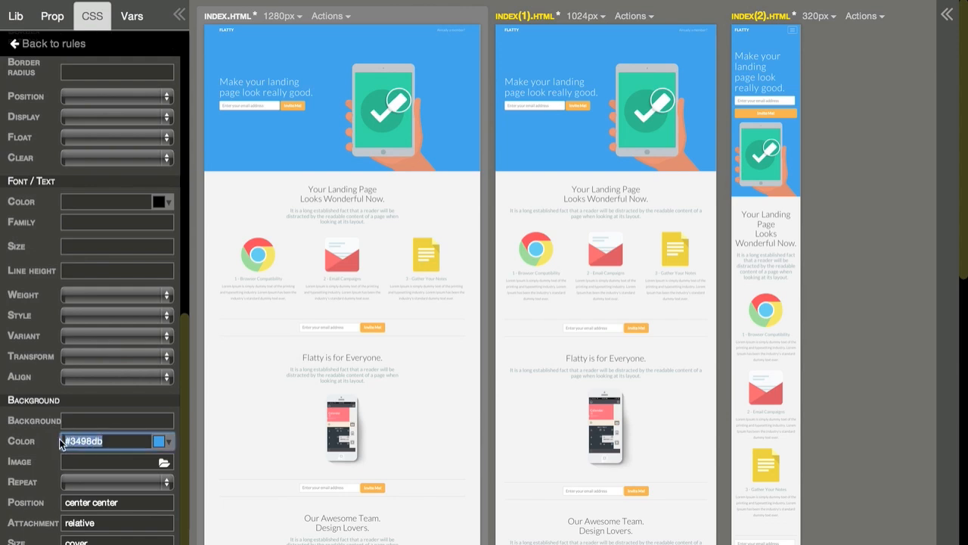
pyautogui.press('BackSpace')
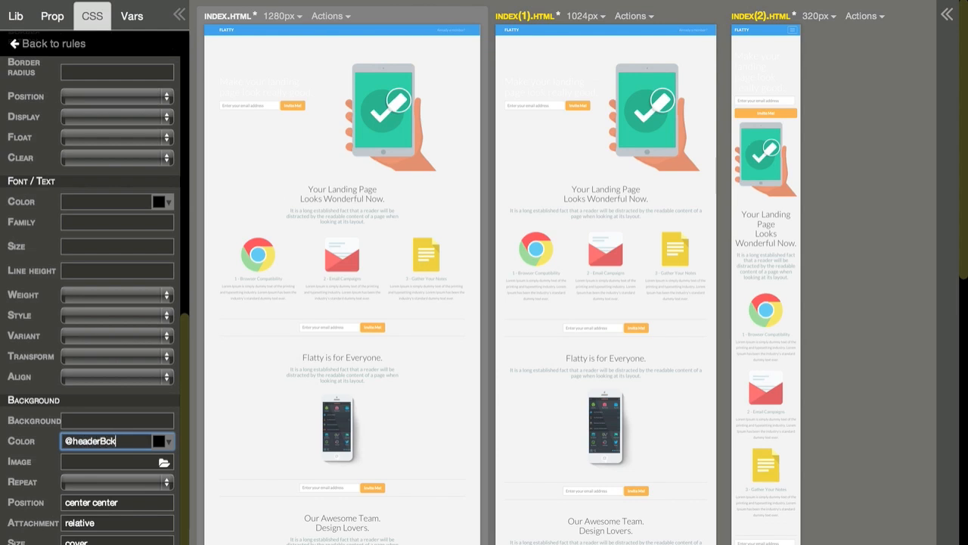
pyautogui.click(133, 21)
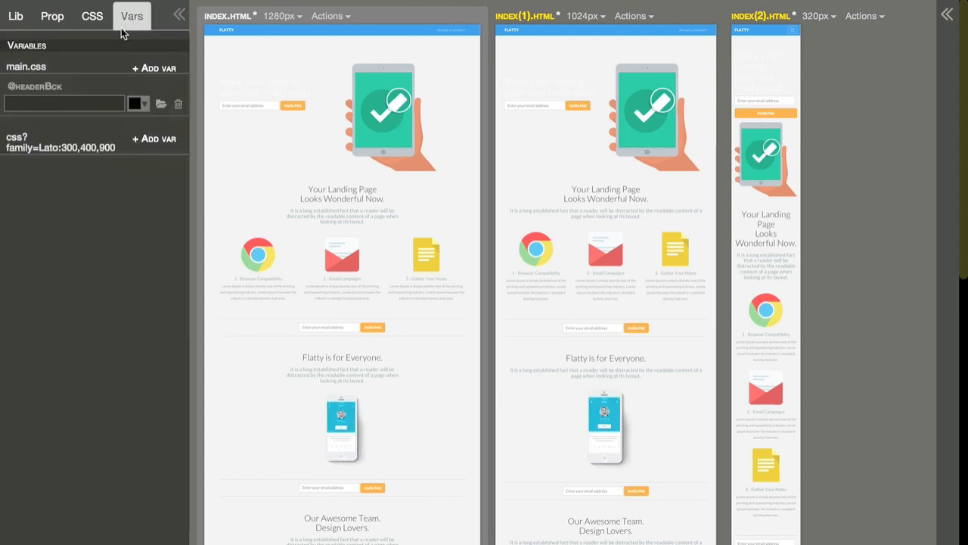
pyautogui.click(63, 103)
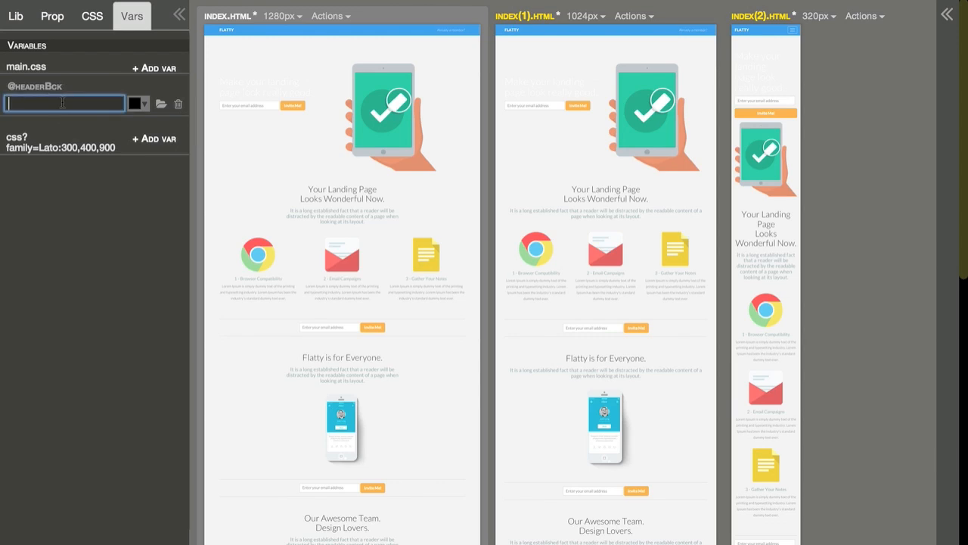
pyautogui.press('super+v')
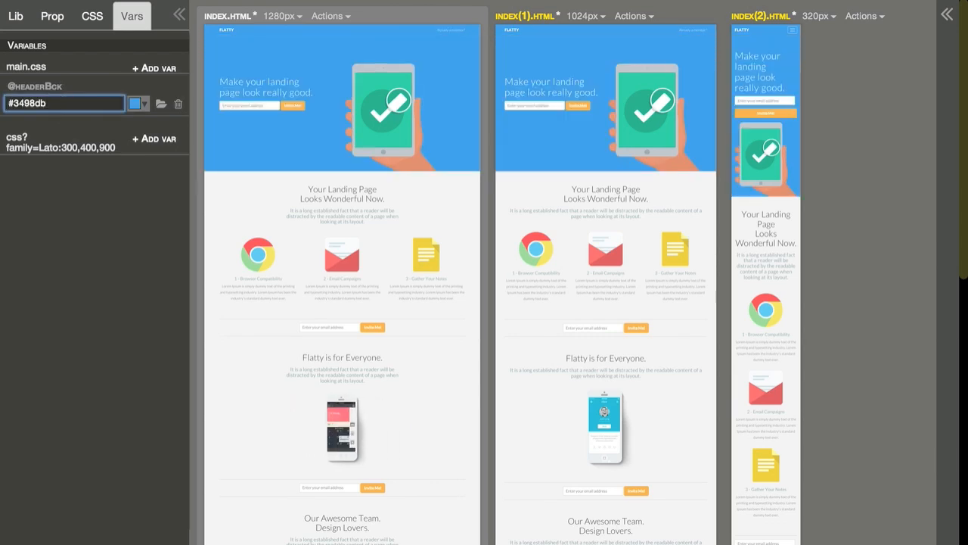
pyautogui.click(136, 103)
pyautogui.moveTo(184, 137); pyautogui.dragTo(208, 129)
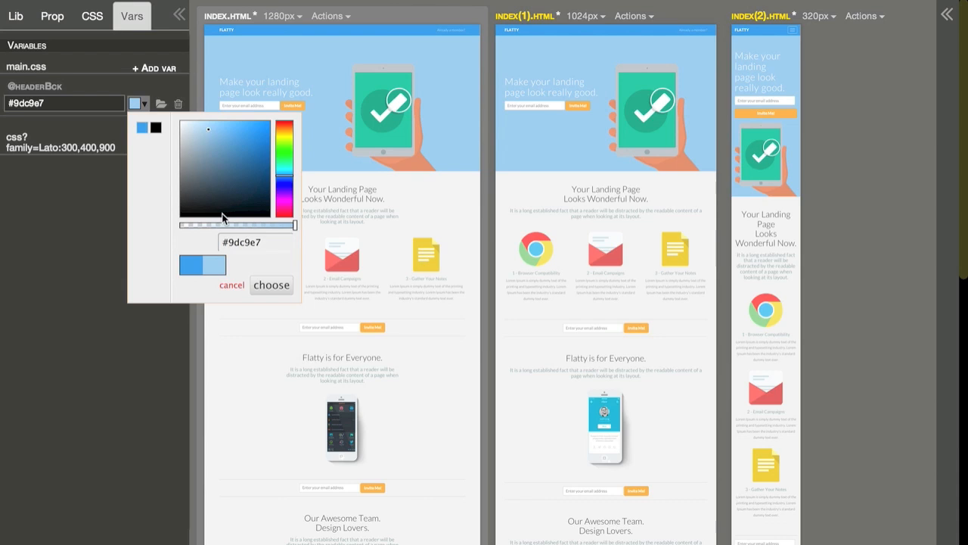
pyautogui.click(231, 287)
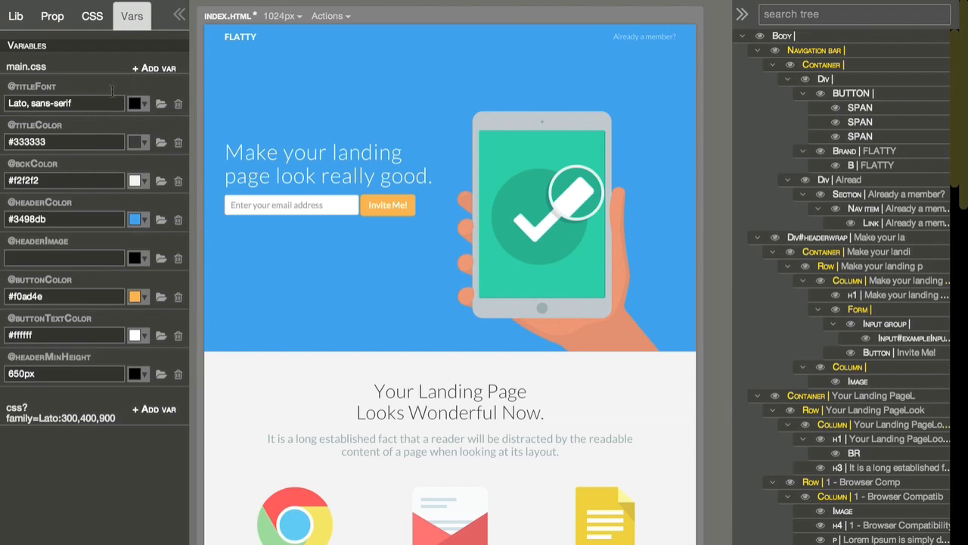
pyautogui.click(16, 103)
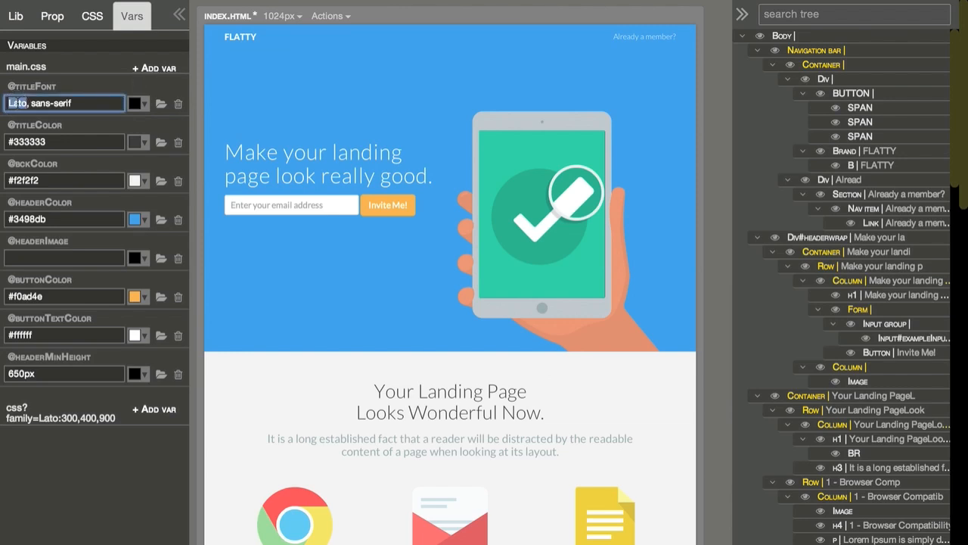
pyautogui.doubleClick(16, 103)
pyautogui.write('Georgi')
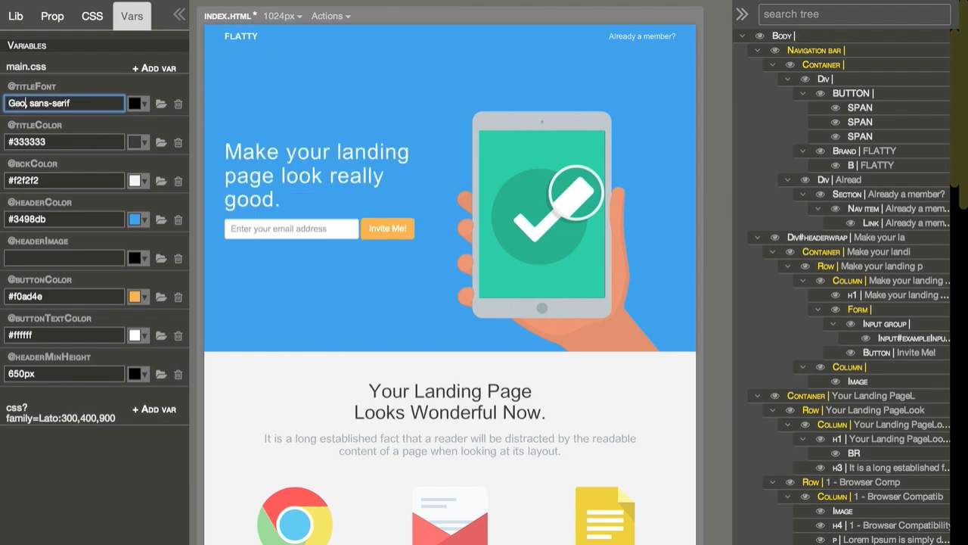
pyautogui.write('a')
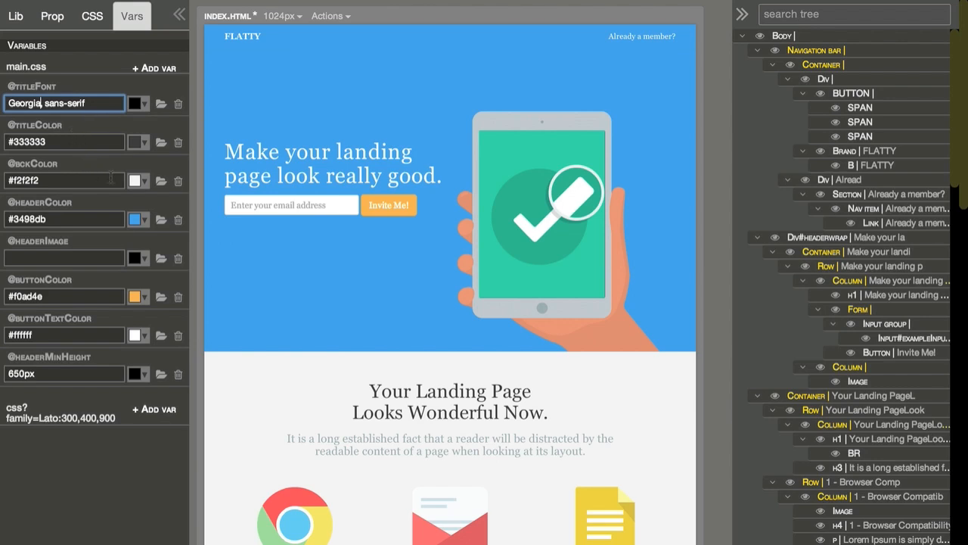
pyautogui.click(142, 182)
pyautogui.moveTo(166, 236); pyautogui.dragTo(161, 206)
pyautogui.click(257, 363)
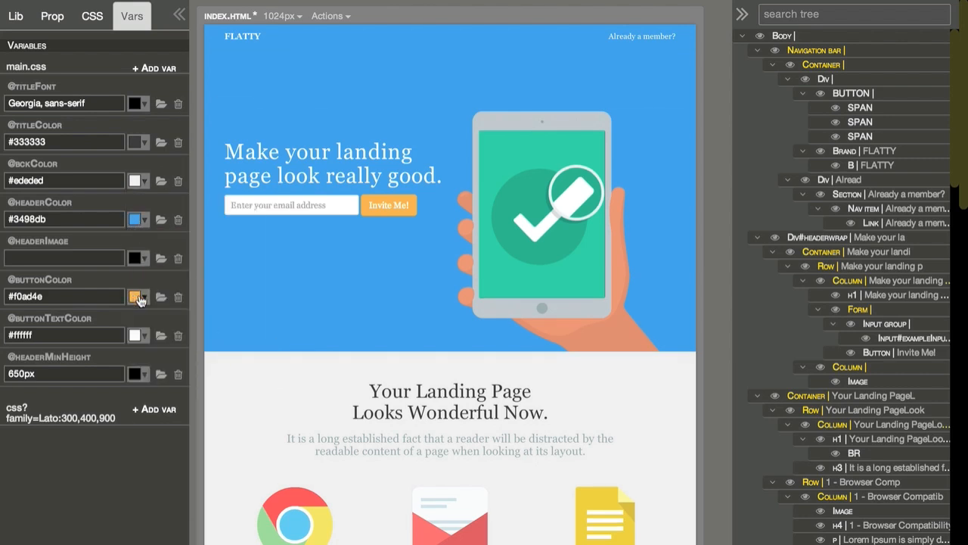
pyautogui.click(161, 260)
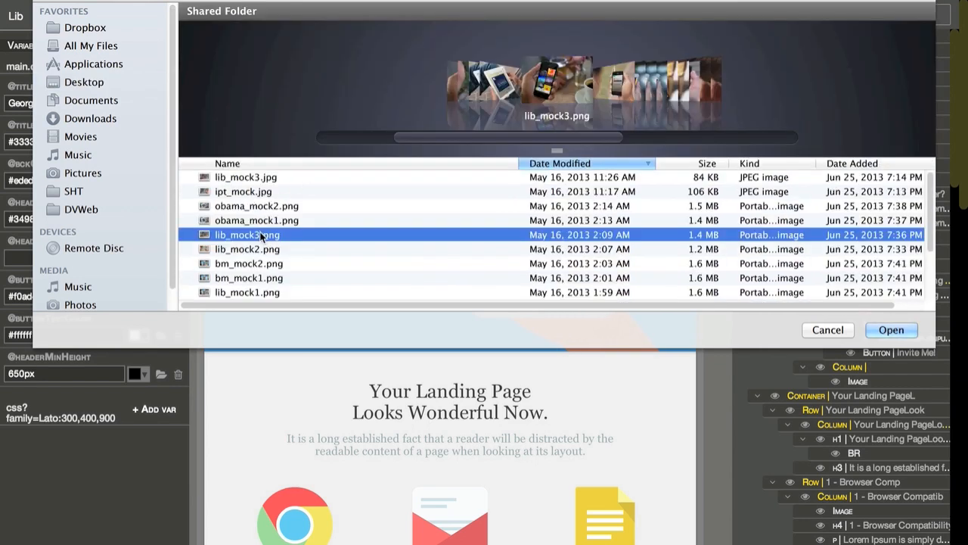
pyautogui.doubleClick(261, 235)
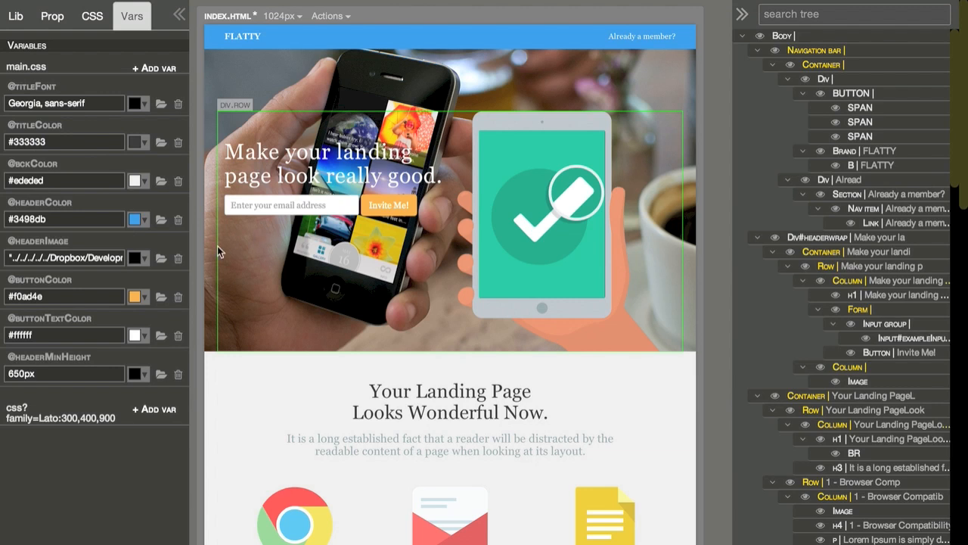
# Step: Delete the header column that contains the tablet illustration
pyautogui.click(504, 340)
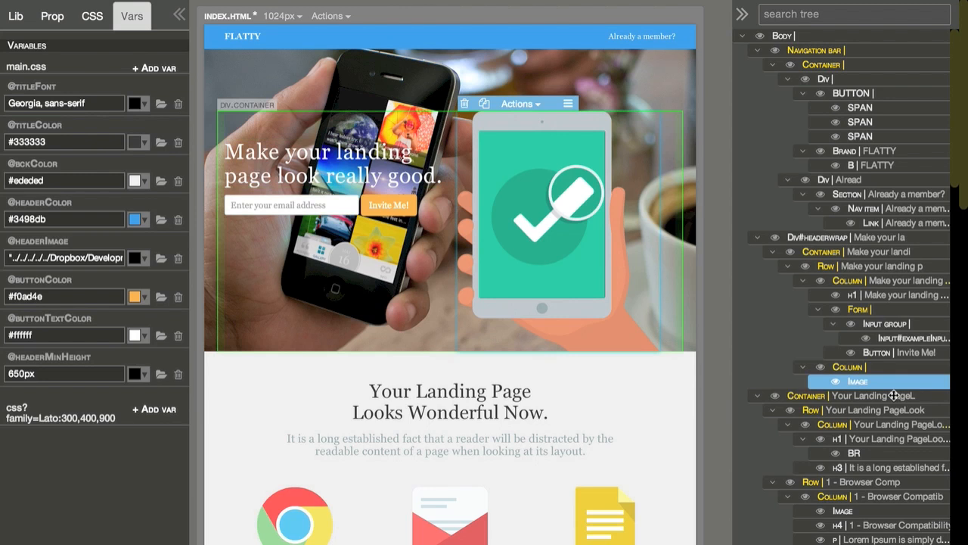
pyautogui.click(879, 367)
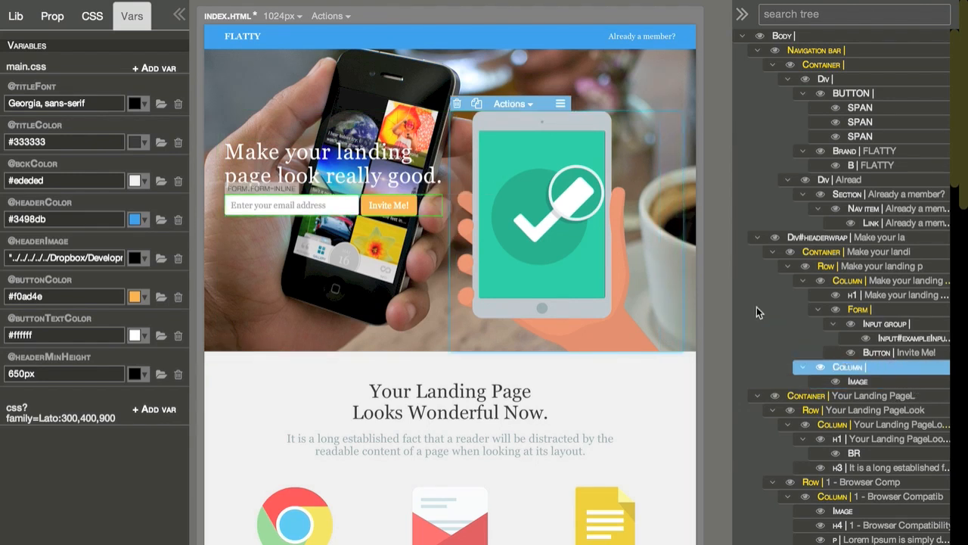
pyautogui.click(458, 105)
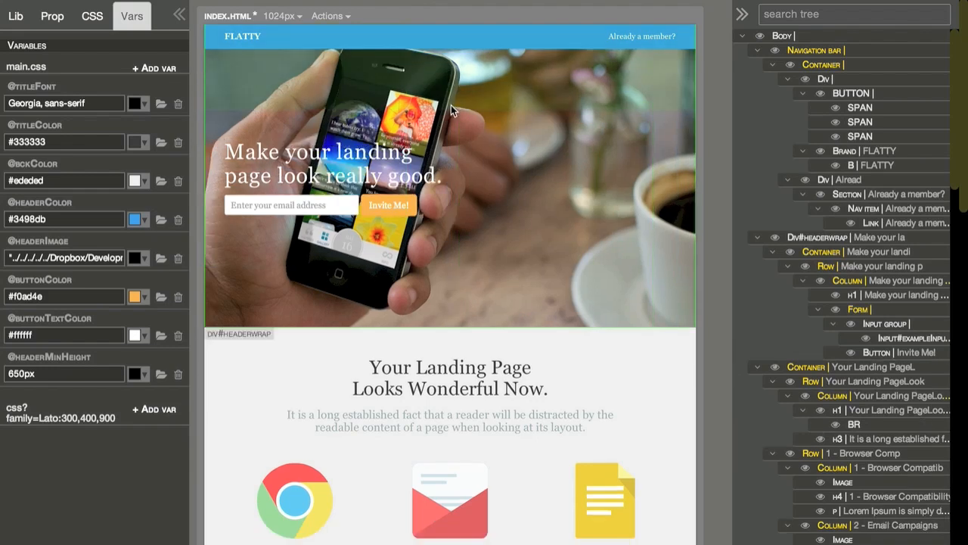
# Step: Give the header column with the heading and invite form an Sm offset of 6
pyautogui.click(430, 139)
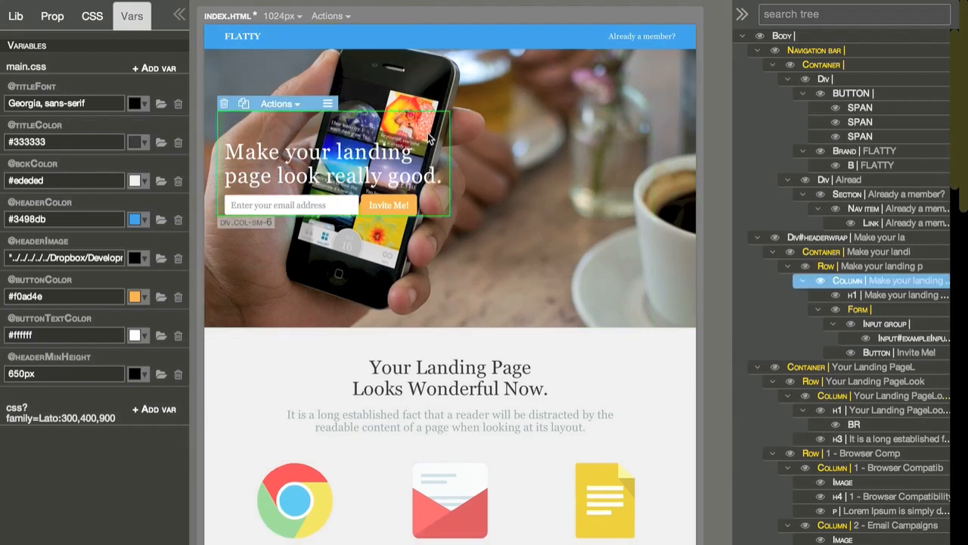
pyautogui.click(57, 17)
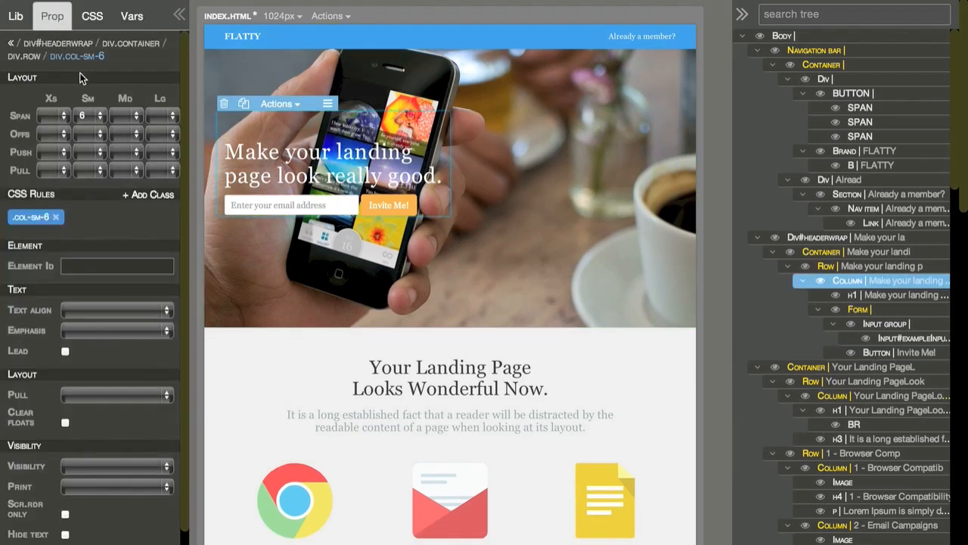
pyautogui.click(84, 136)
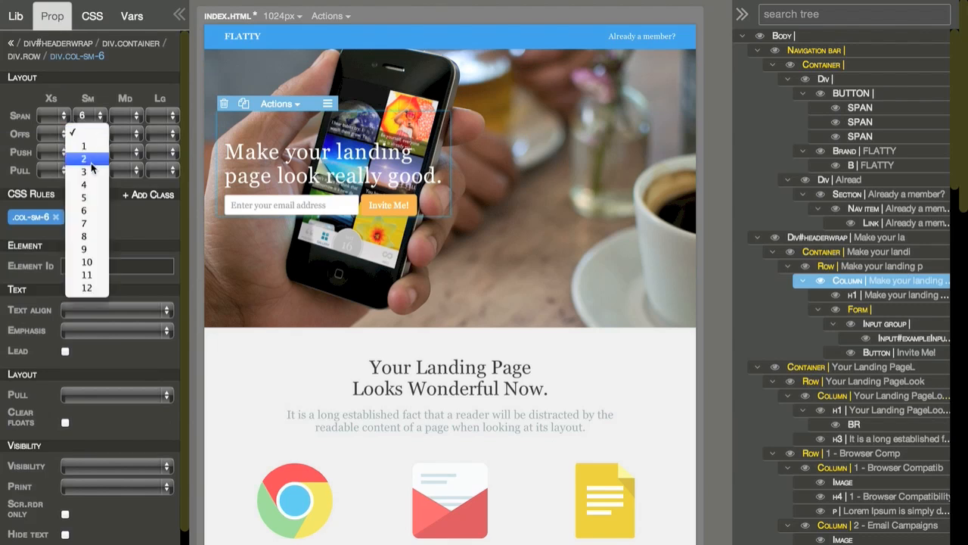
pyautogui.click(87, 210)
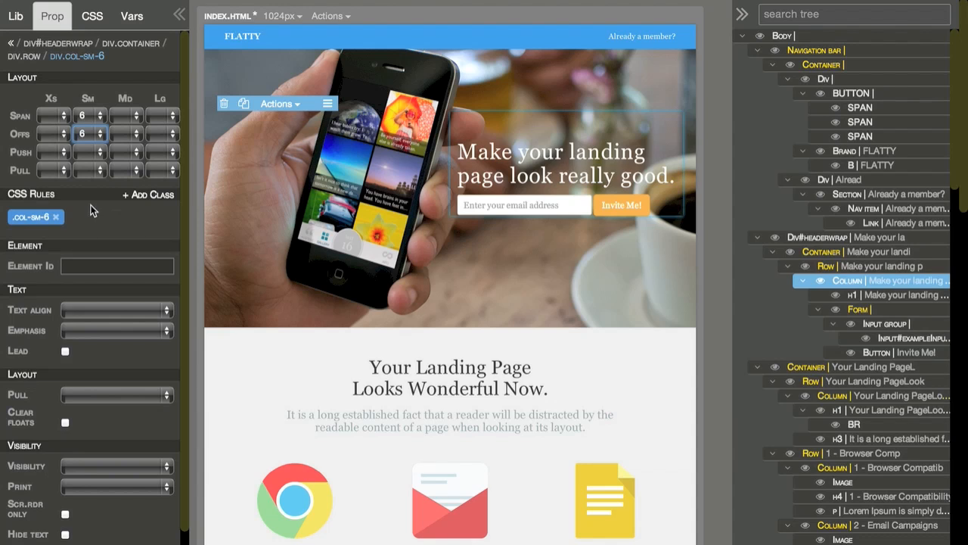
pyautogui.click(488, 43)
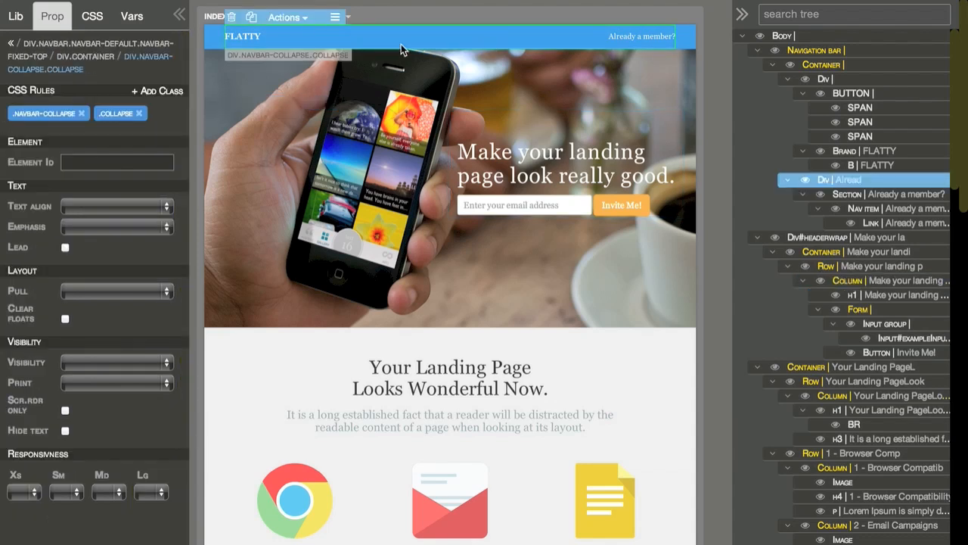
pyautogui.click(132, 16)
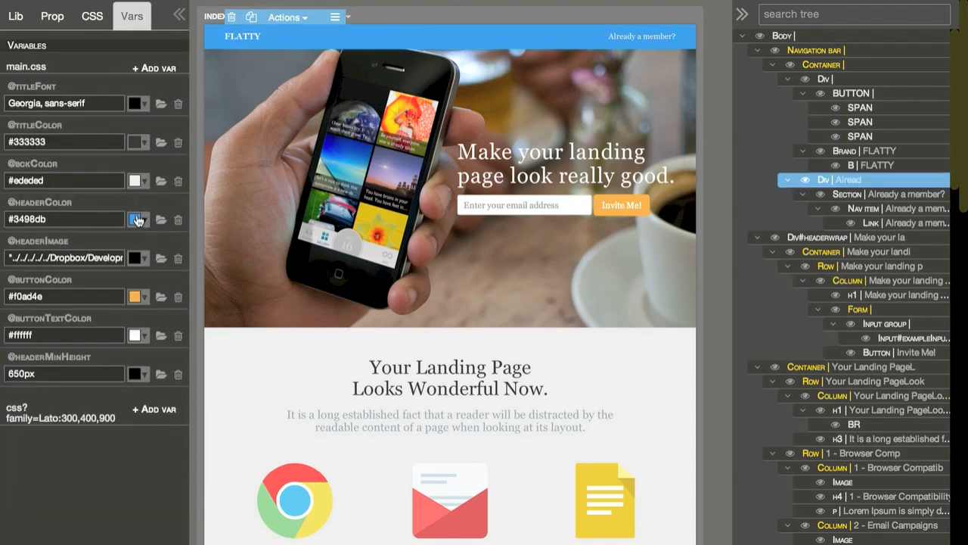
pyautogui.click(136, 219)
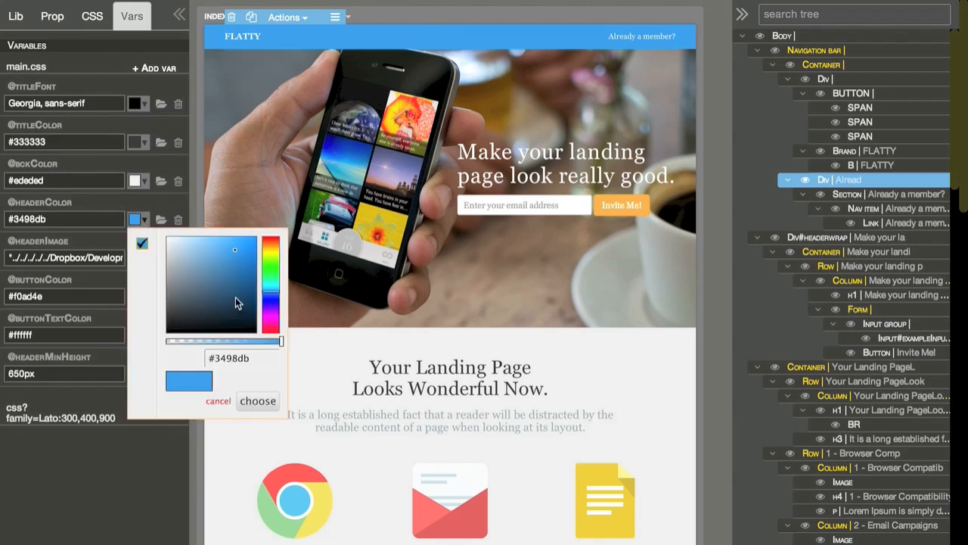
pyautogui.moveTo(279, 345); pyautogui.dragTo(137, 340)
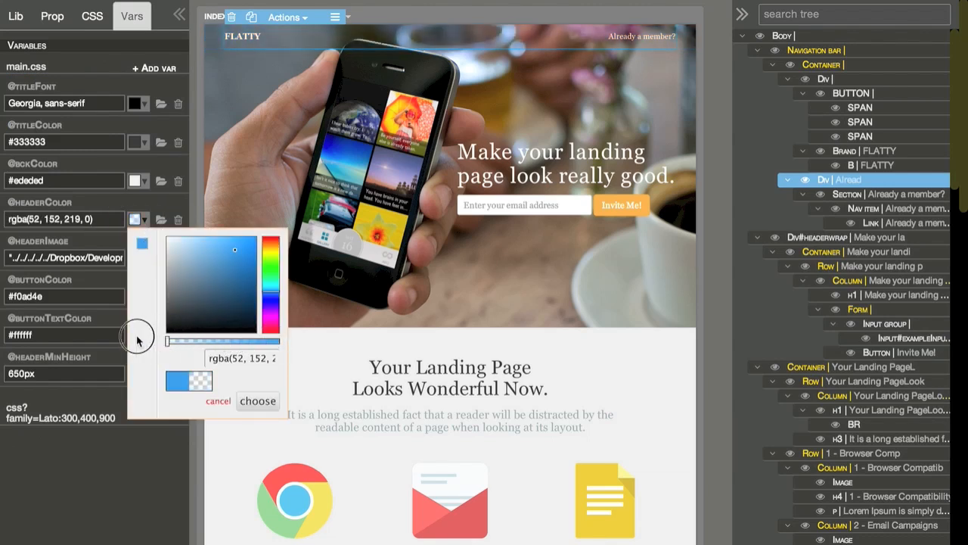
pyautogui.click(258, 400)
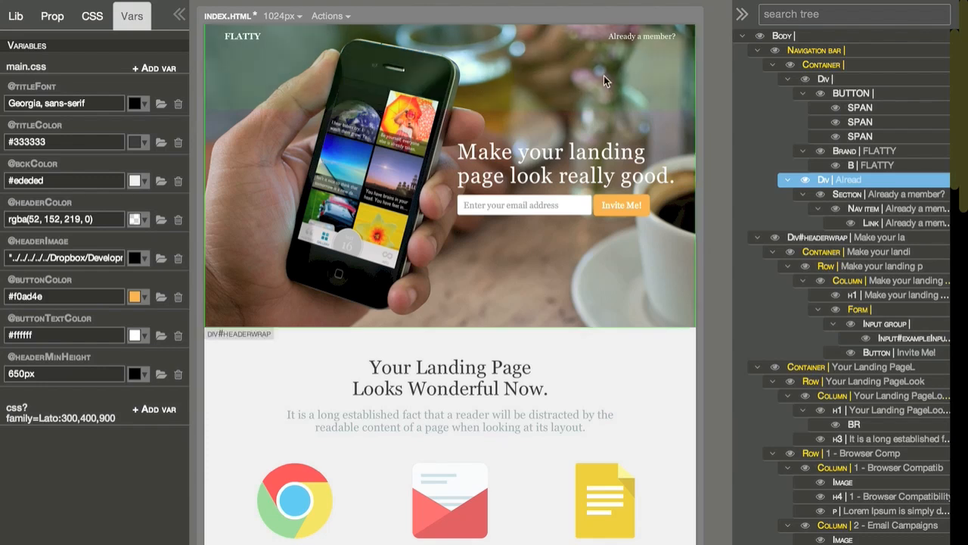
# Step: Examine in the code of main.css how the variables are declared and used in the #headerwrap, body and title rules, and close the editor
pyautogui.click(327, 16)
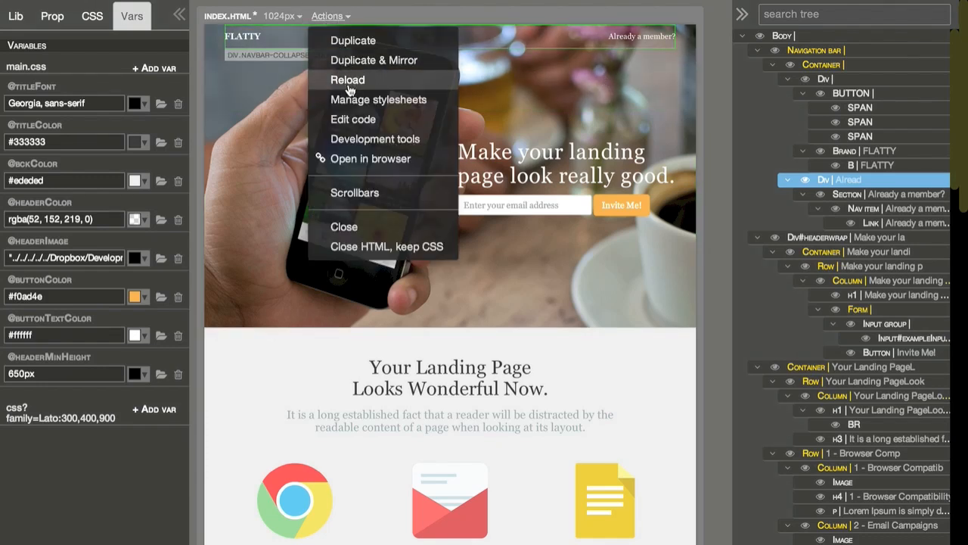
pyautogui.click(352, 118)
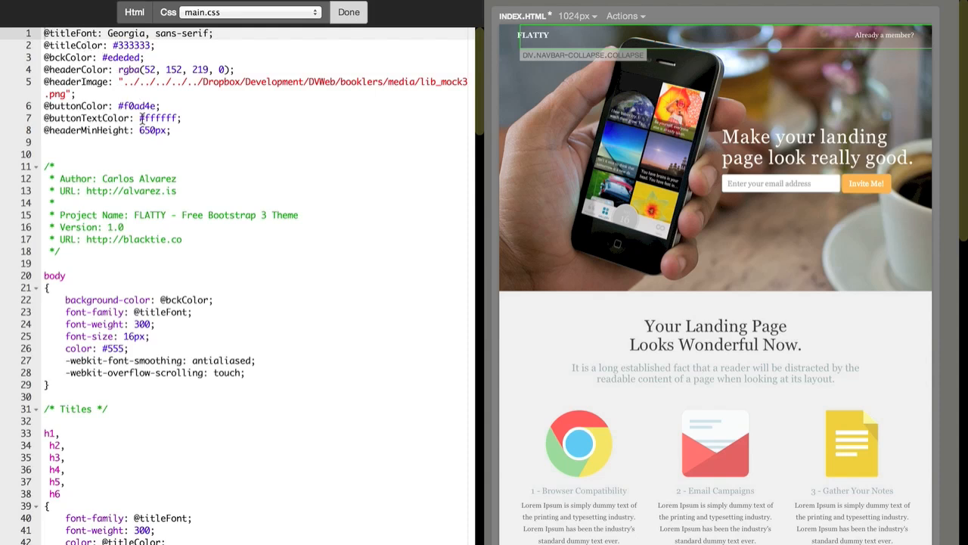
pyautogui.scroll(-2, 140, 120)
pyautogui.scroll(-15, 140, 119)
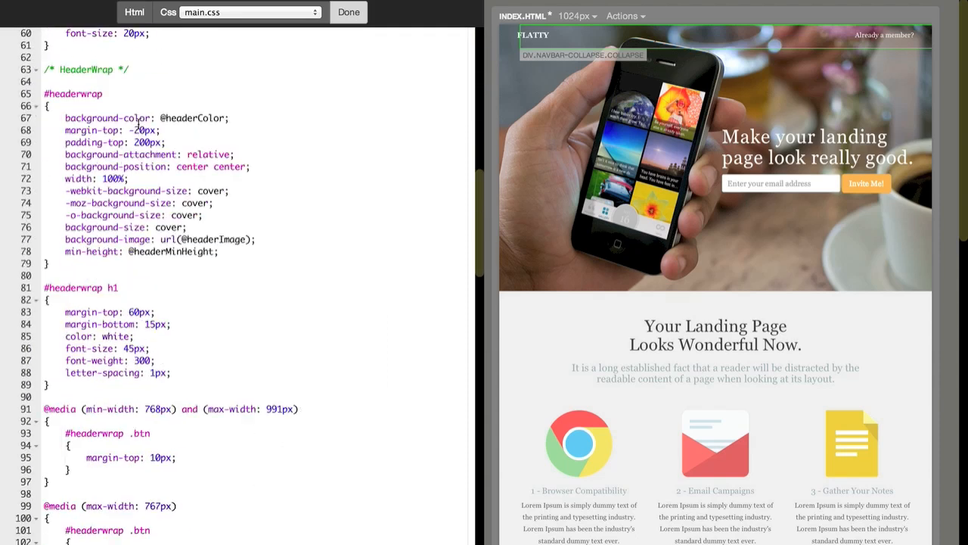
pyautogui.scroll(15, 137, 130)
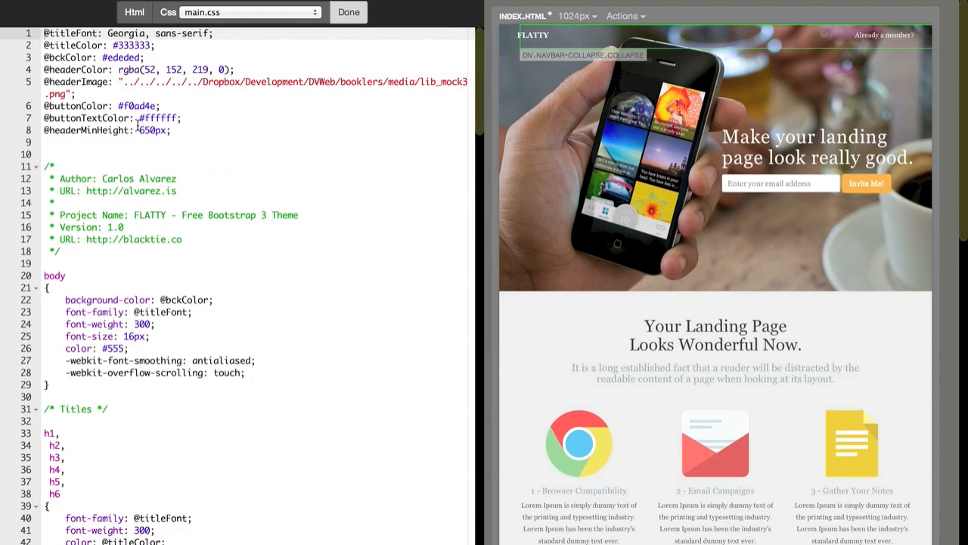
pyautogui.scroll(-5, 133, 130)
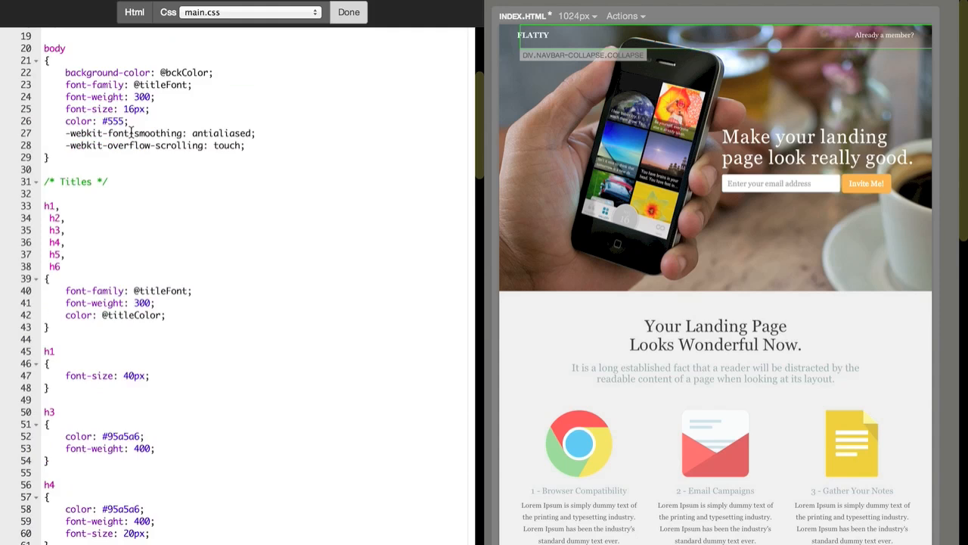
pyautogui.click(349, 13)
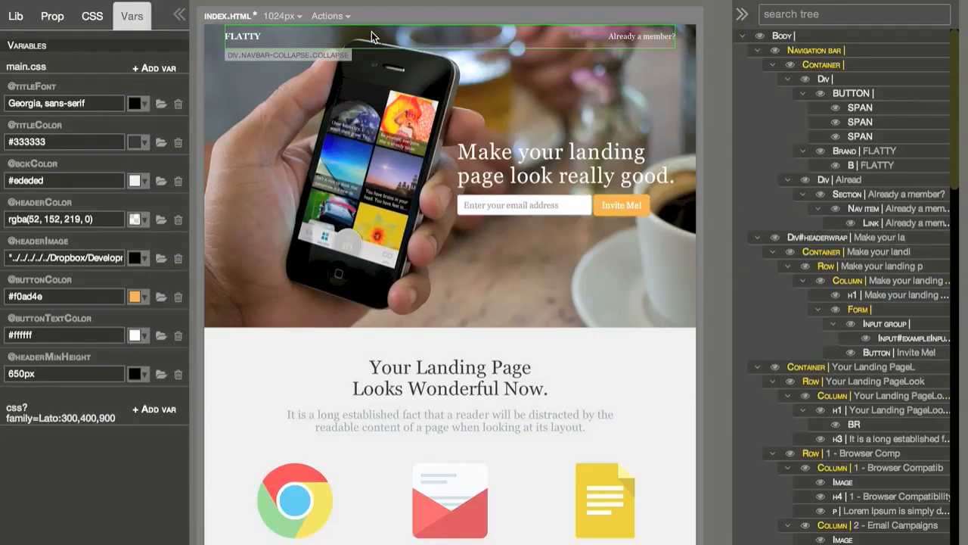